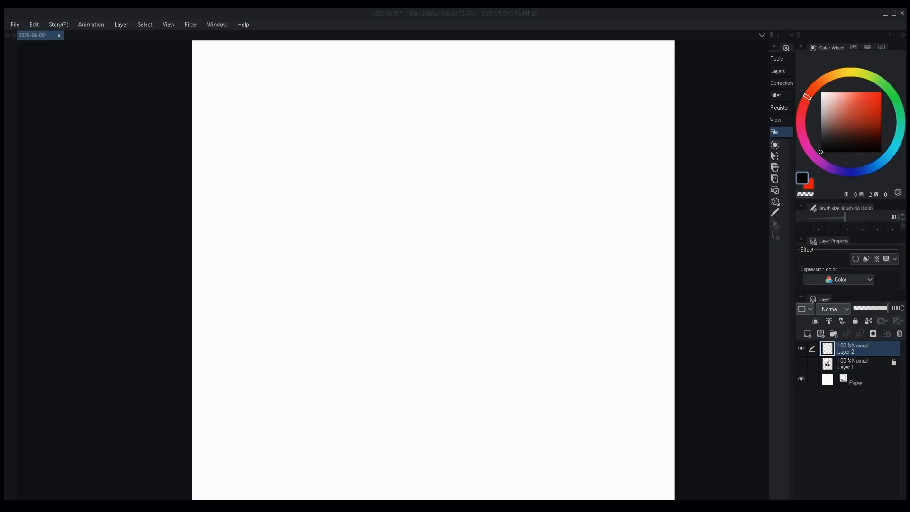
Sketch the curved outlines of a high flared collar and fill a solid black neck block between its sides
mouse_move(348, 216)
mouse_down()
mouse_move(377, 313)
mouse_move(446, 161)
mouse_move(542, 163)
mouse_up()
drag(631, 192, 488, 322)
drag(302, 205, 372, 327)
mouse_move(391, 321)
mouse_down()
mouse_move(385, 333)
mouse_move(429, 246)
mouse_up()
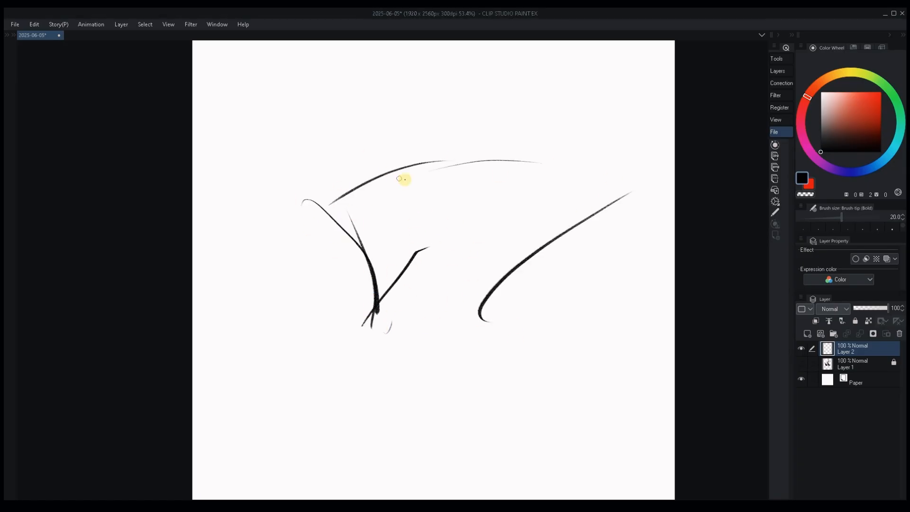
mouse_move(378, 319)
mouse_down()
mouse_move(404, 288)
mouse_move(463, 258)
mouse_move(449, 256)
mouse_move(458, 313)
mouse_move(467, 288)
mouse_move(419, 327)
mouse_up()
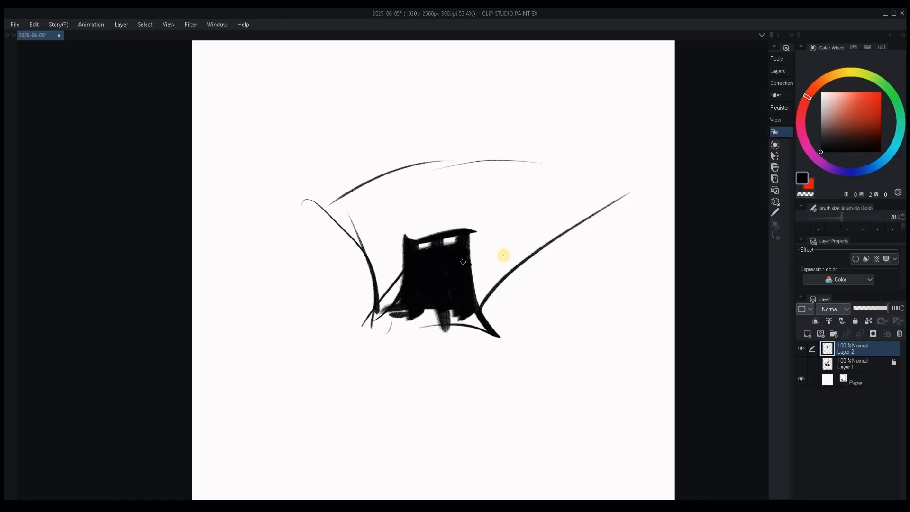
Draw the right collar wing's inner fold and loose contour lines for both shoulders
drag(505, 269, 616, 208)
drag(557, 246, 580, 299)
drag(620, 199, 584, 305)
drag(562, 296, 628, 293)
mouse_move(621, 298)
mouse_down()
mouse_move(343, 321)
mouse_move(314, 358)
mouse_up()
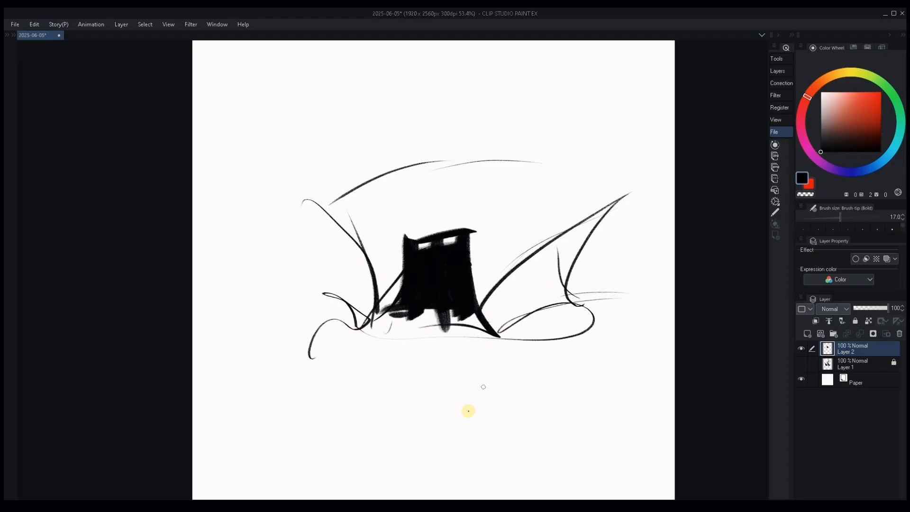
Sketch the right arm's outer line and long curved coat lines sweeping down and left from the shoulder
mouse_move(551, 338)
mouse_down()
mouse_move(604, 301)
mouse_move(667, 420)
mouse_up()
mouse_move(553, 345)
mouse_down()
mouse_move(585, 351)
mouse_move(577, 364)
mouse_move(531, 370)
mouse_move(490, 411)
mouse_up()
drag(512, 340, 527, 278)
mouse_move(527, 378)
mouse_down()
mouse_move(553, 347)
mouse_move(566, 360)
mouse_up()
drag(550, 303, 536, 332)
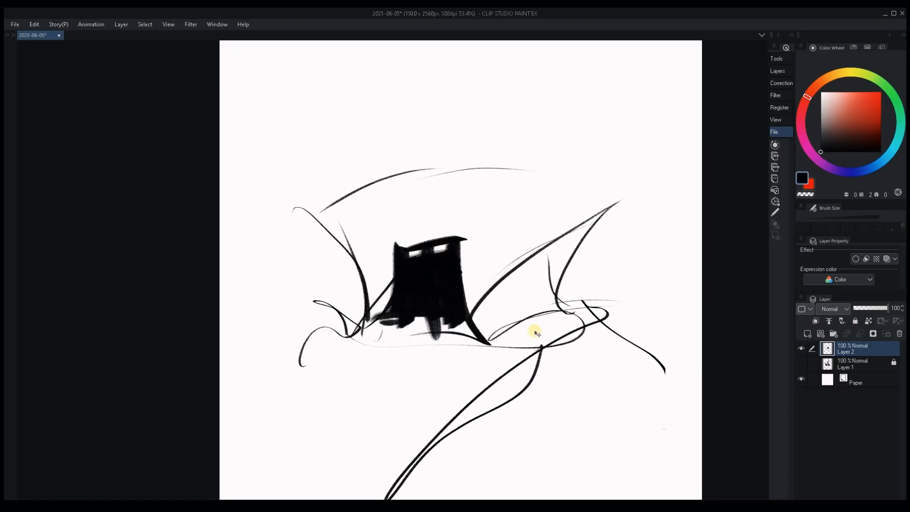
Extend the right collar wing into a sharp pointed tip with the 15 px brush
key(b)
drag(508, 288, 651, 194)
drag(606, 182, 665, 188)
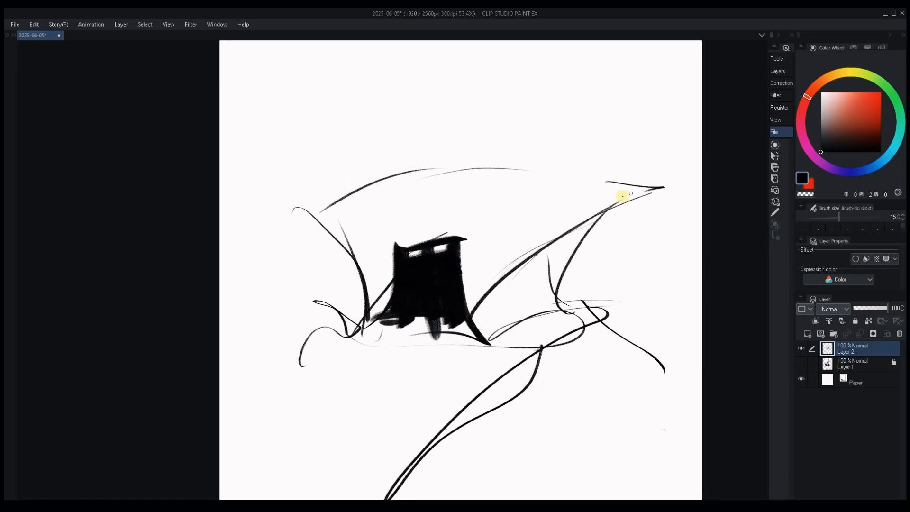
Add thin pleat lines fanning out from the neck block across the collar
key(])
mouse_move(467, 253)
mouse_down()
mouse_move(518, 248)
mouse_move(587, 167)
mouse_up()
drag(515, 290, 648, 165)
mouse_move(510, 236)
mouse_down()
mouse_move(517, 190)
mouse_move(504, 173)
mouse_up()
drag(496, 226, 484, 233)
drag(476, 235, 433, 265)
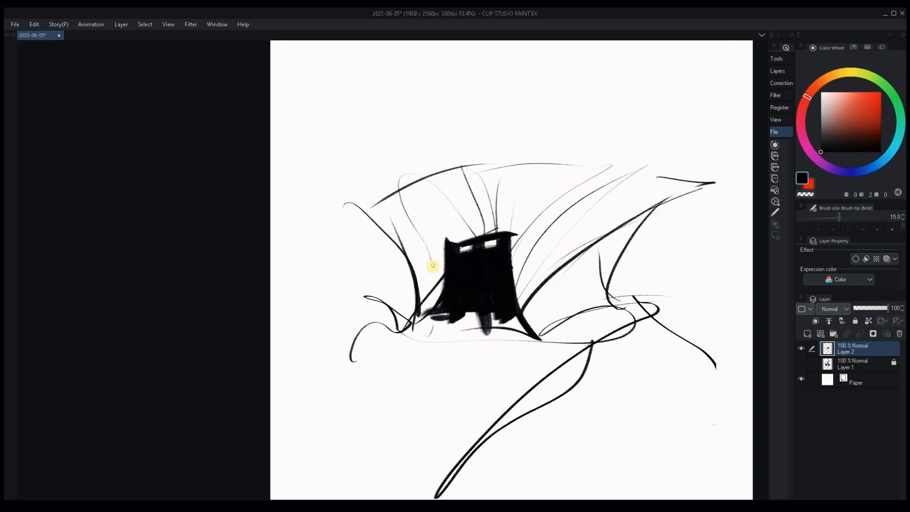
Add a fold inside the left collar wing and a curved line down the left arm
drag(375, 202, 432, 305)
drag(454, 341, 507, 326)
drag(454, 317, 380, 364)
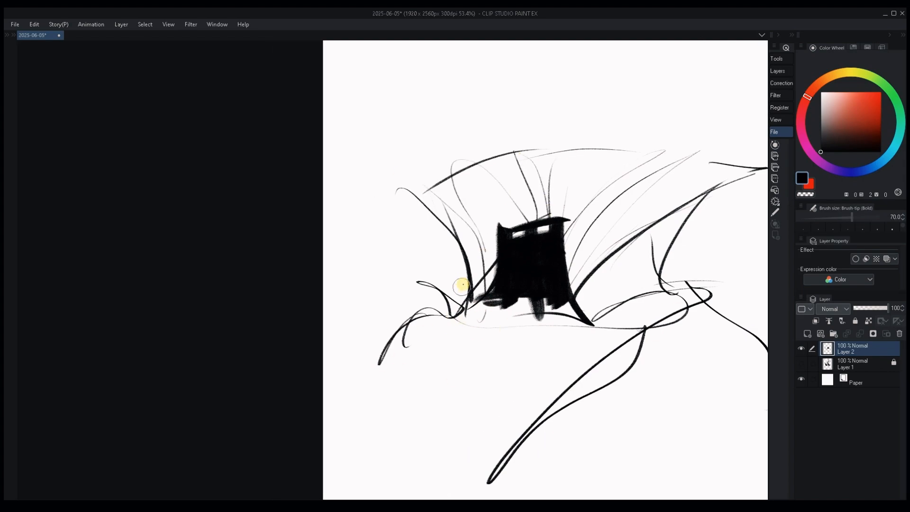
Paint a thick black stroke across the left shoulder and cover the neck block's lower edge with white
key(])
key(])
drag(465, 288, 421, 290)
alt+click(599, 290)
key(])
key(])
key(])
mouse_move(577, 302)
mouse_down()
mouse_move(534, 283)
mouse_move(531, 293)
mouse_up()
Paint two thick black lapel strokes from the neck's base, one downward and one toward the right shoulder
key(])
key(])
key(])
key(])
alt+click(548, 266)
mouse_move(545, 323)
mouse_down()
mouse_move(578, 306)
mouse_move(582, 371)
mouse_up()
drag(551, 286, 620, 307)
Draw two long tapering coat-opening strokes down and left from the neck with a 40 px brush
key([)
key([)
key([)
key([)
mouse_move(531, 303)
mouse_down()
mouse_move(535, 340)
mouse_move(420, 467)
mouse_up()
drag(421, 467, 546, 350)
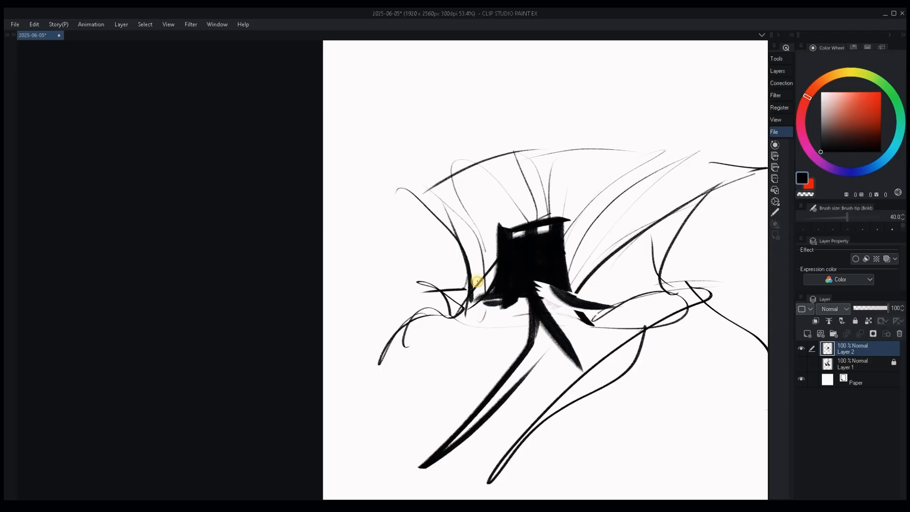
Rework the left shoulder with short strokes and draw its sleeve edge with a 20 px brush
alt+click(477, 279)
mouse_move(474, 284)
mouse_down()
mouse_move(451, 294)
mouse_move(467, 308)
mouse_move(484, 285)
mouse_up()
alt+click(467, 305)
key([)
key([)
key([)
drag(437, 294, 428, 339)
Pick white from the canvas and paint over the right shoulder's black lapel stroke with a 70 px brush
alt+click(556, 301)
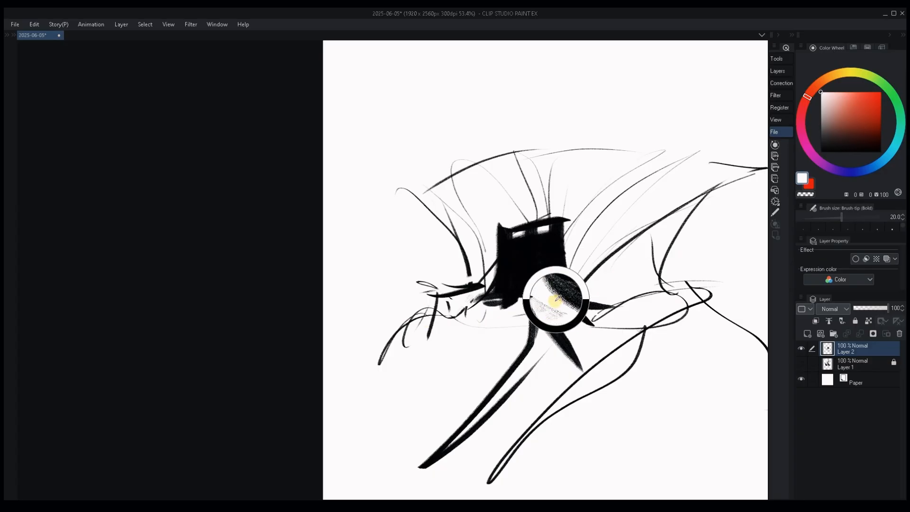
alt+click(580, 323)
drag(596, 334, 555, 292)
key(])
key(])
key(])
key(])
key(])
key(])
mouse_move(550, 289)
mouse_down()
mouse_move(605, 317)
mouse_move(619, 305)
mouse_up()
drag(616, 305, 560, 303)
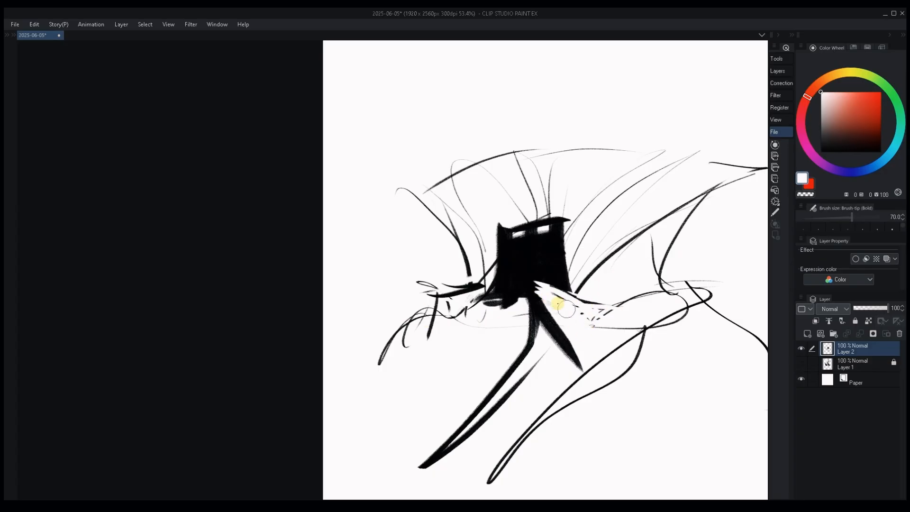
Carve the neck block's top edge into a white curve and reinforce its base in black at 80 px
drag(562, 222, 501, 228)
key(])
alt+click(518, 258)
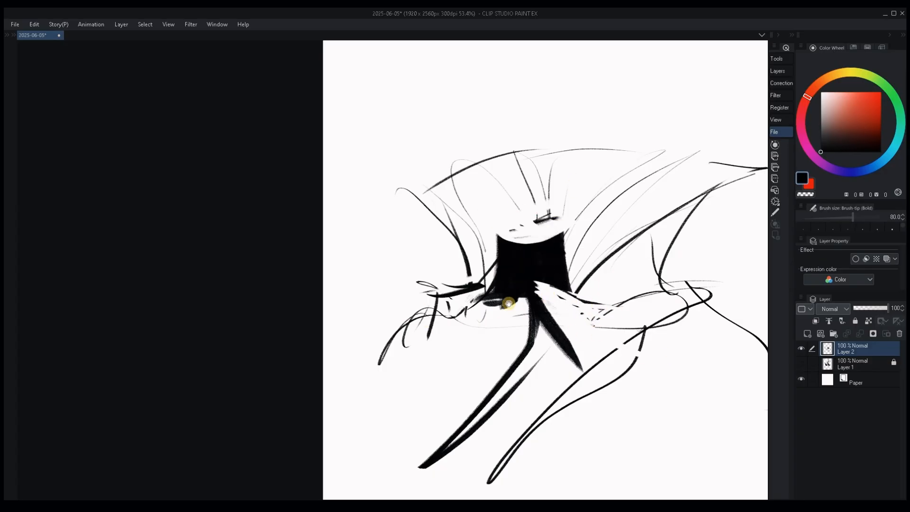
drag(508, 304, 515, 344)
Draw black lines rising from the neck block and cut thin white V-shaped lines into it
mouse_move(572, 259)
mouse_down()
mouse_move(526, 283)
mouse_move(539, 290)
mouse_move(600, 168)
mouse_up()
key([)
key([)
key([)
key([)
key([)
key([)
key([)
key([)
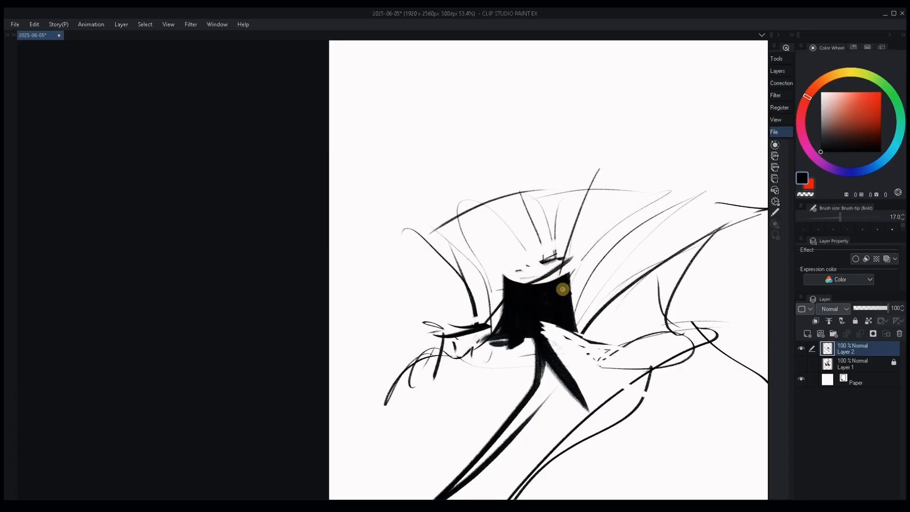
drag(564, 285, 593, 156)
mouse_move(526, 265)
mouse_down()
mouse_move(527, 280)
mouse_move(519, 282)
mouse_move(536, 324)
mouse_move(553, 280)
mouse_up()
alt+click(505, 257)
alt+click(562, 284)
Clean up the overlapping loops and outer arm line at the right shoulder by painting over them in white
key(])
alt+click(664, 241)
mouse_move(672, 353)
mouse_down()
mouse_move(630, 298)
mouse_move(653, 323)
mouse_up()
key(])
key(])
key(])
key(])
key(])
key(])
key(])
key(])
key(])
drag(678, 294, 730, 334)
Redraw the right arm's outer contour in black and paint a thick curved shadow across the sleeve
alt+click(519, 251)
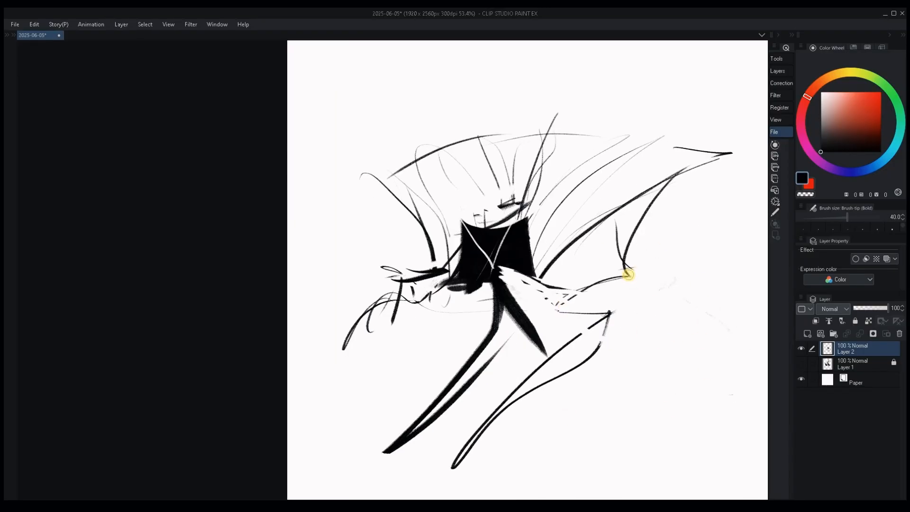
drag(625, 276, 737, 418)
key(])
drag(536, 385, 671, 334)
drag(656, 338, 522, 412)
Add fold lines around the sleeve shadow with a thinner brush and hatch the end of the left arm
key([)
key([)
key([)
key([)
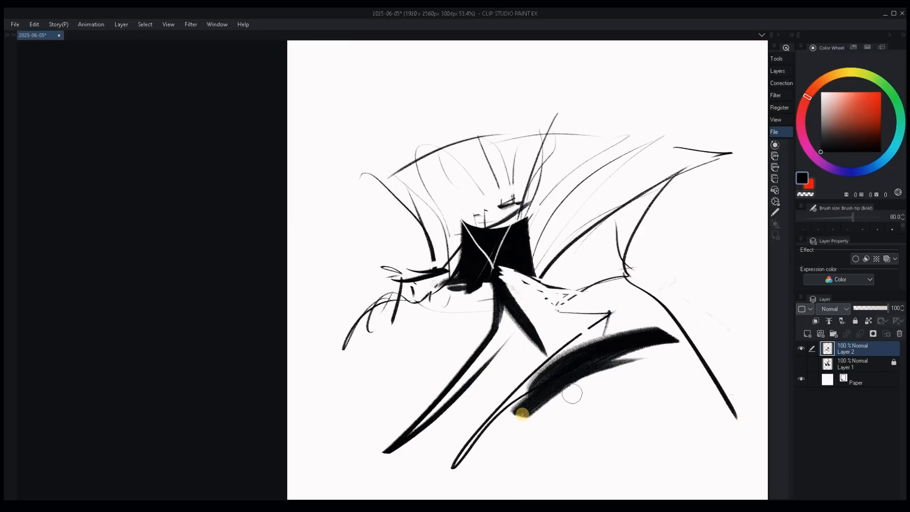
drag(611, 364, 711, 360)
key([)
key([)
key([)
key([)
key([)
key([)
key([)
drag(606, 368, 626, 382)
drag(504, 410, 503, 388)
drag(337, 344, 360, 365)
drag(540, 301, 525, 382)
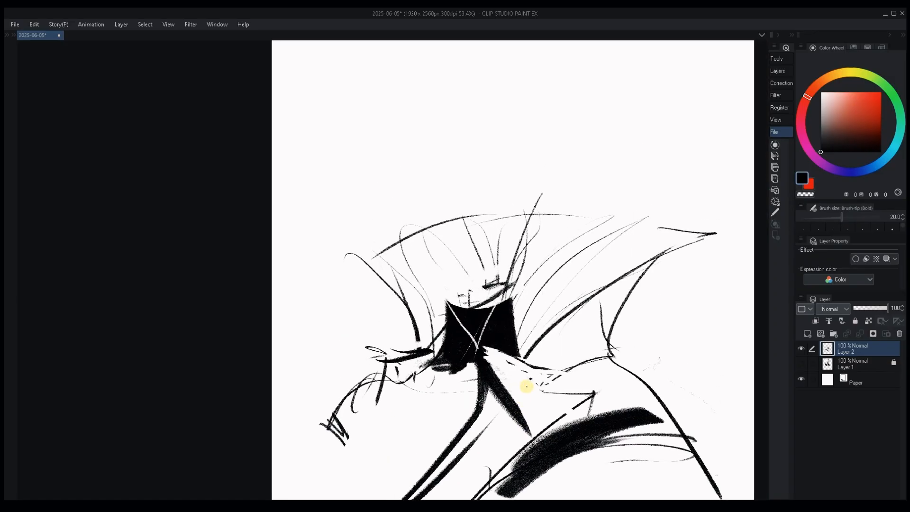
Sketch faint vertical guide lines for the head above the collar with an 8 px brush
key([)
key([)
key([)
key([)
key([)
key([)
drag(545, 163, 541, 194)
key(])
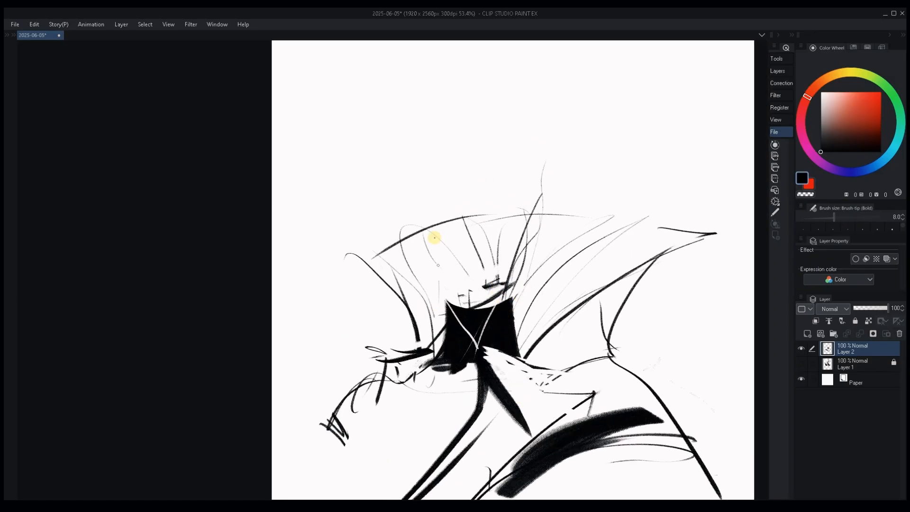
drag(444, 149, 437, 189)
key(])
key(])
key(])
key(])
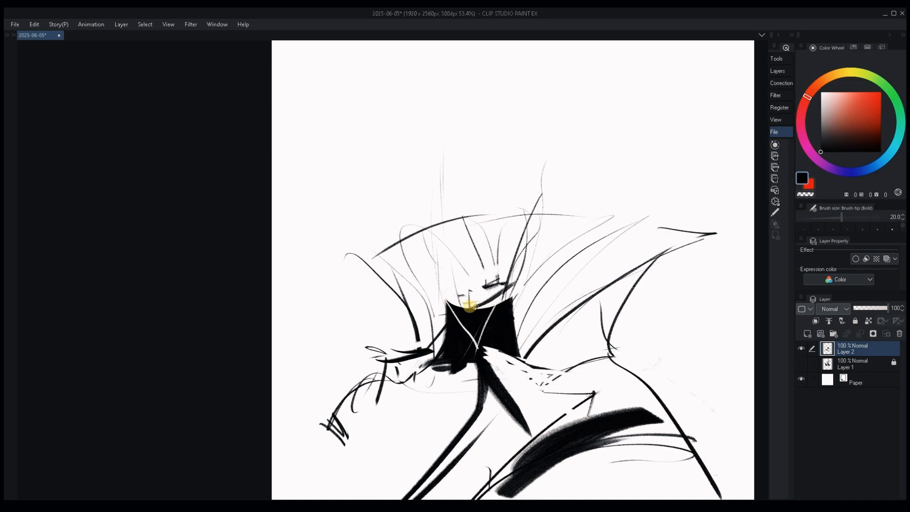
drag(467, 114, 450, 304)
drag(467, 113, 520, 173)
drag(499, 131, 526, 223)
key(ctrl+z)
key(ctrl+z)
key(ctrl+z)
Draw a large oval for the head above the neck with a 30 px brush
key(])
key(])
mouse_move(422, 288)
mouse_down()
mouse_move(447, 128)
mouse_move(514, 310)
mouse_move(530, 300)
mouse_up()
key(ctrl+z)
Sketch sweeping curves over the top of the head and angled strokes behind it, undoing the rejected strokes
drag(403, 160, 599, 117)
drag(414, 146, 568, 195)
drag(558, 244, 592, 136)
mouse_move(548, 90)
mouse_down()
mouse_move(628, 167)
mouse_move(620, 122)
mouse_move(624, 178)
mouse_move(638, 172)
mouse_up()
key(ctrl+z)
key(ctrl+z)
key(ctrl+z)
key(ctrl+z)
drag(604, 132, 550, 234)
drag(550, 234, 617, 136)
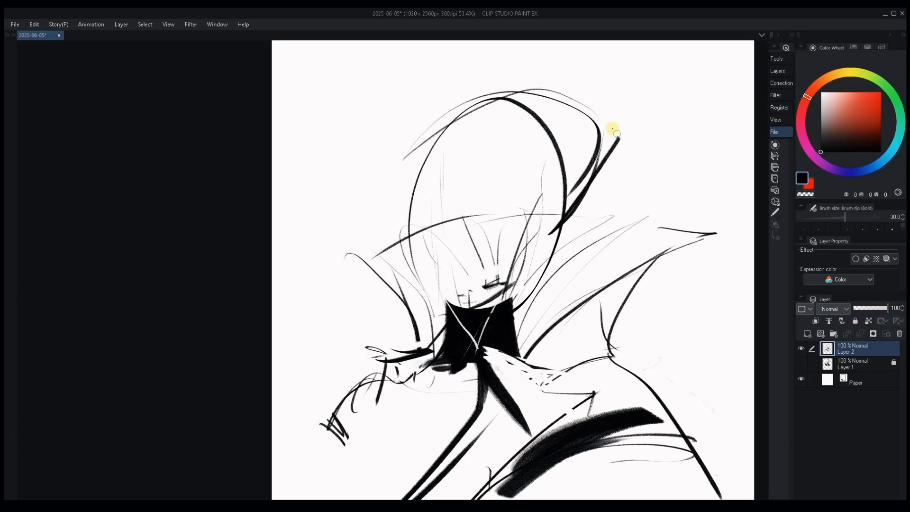
Draw the outer curve behind the head, a black shape below the right collar wing and a line across the forehead
mouse_move(550, 88)
mouse_down()
mouse_move(636, 178)
mouse_move(645, 218)
mouse_up()
mouse_move(643, 280)
mouse_down()
mouse_move(638, 368)
mouse_move(489, 335)
mouse_move(491, 346)
mouse_up()
mouse_move(510, 280)
mouse_down()
mouse_move(502, 307)
mouse_move(481, 319)
mouse_move(604, 344)
mouse_up()
drag(412, 161, 571, 227)
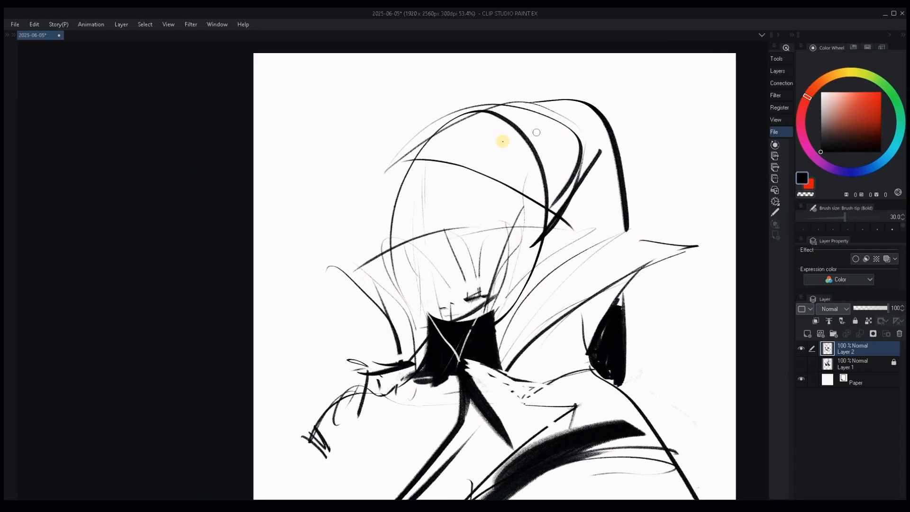
Layer bold swept strokes from the forehead over the top of the head
drag(404, 161, 498, 124)
mouse_move(404, 163)
mouse_down()
mouse_move(554, 120)
mouse_move(562, 139)
mouse_up()
drag(415, 165, 530, 185)
mouse_move(397, 159)
mouse_down()
mouse_move(433, 122)
mouse_move(529, 96)
mouse_move(554, 101)
mouse_up()
key(ctrl+z)
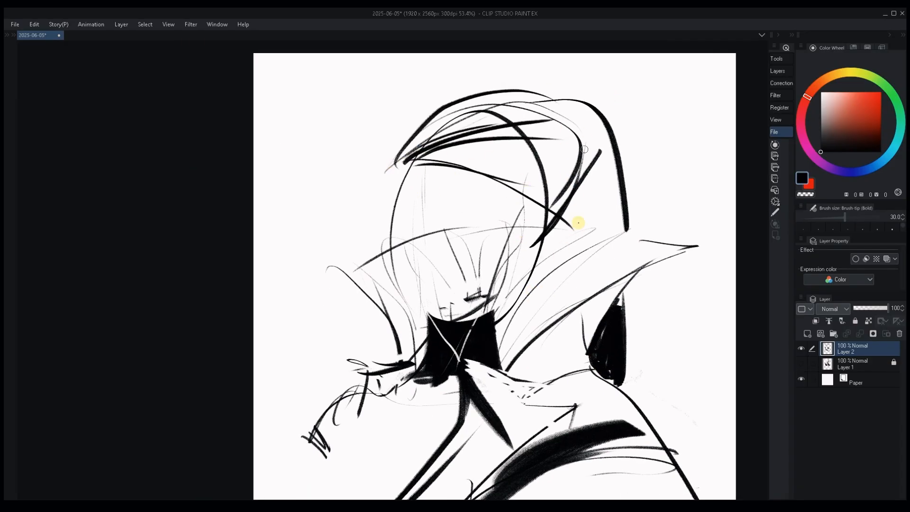
Undo the last curve over the head and block in a solid black area at the lower back of the hair
key(ctrl+z)
key(bracketright)
key(bracketright)
key(bracketright)
key(bracketright)
key(bracketright)
key(bracketright)
key(bracketright)
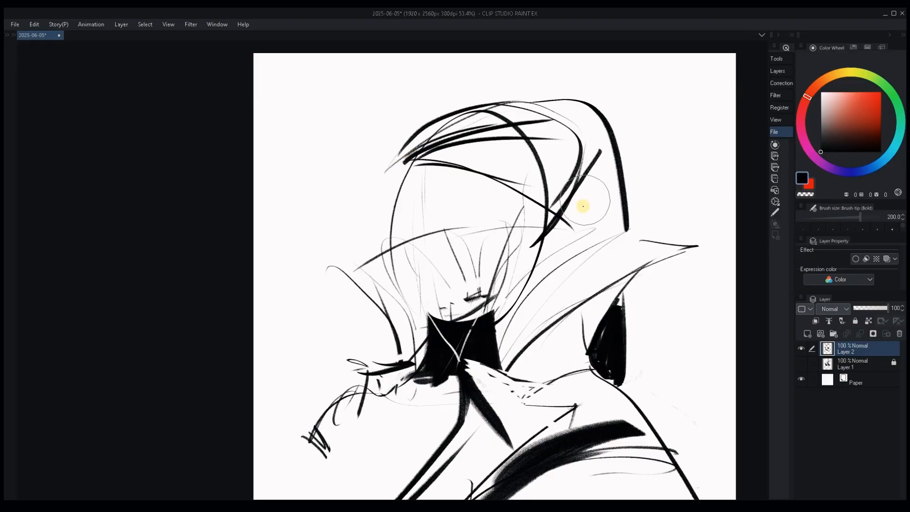
key(bracketleft)
key(bracketleft)
key(bracketleft)
key(bracketleft)
key(bracketleft)
key(bracketleft)
mouse_move(572, 212)
mouse_down()
mouse_move(607, 164)
mouse_move(602, 197)
mouse_move(616, 216)
mouse_up()
Fill the upper back of the hair with solid black and refine its edge with a 17 px brush
key(bracketright)
key(bracketright)
mouse_move(550, 106)
mouse_down()
mouse_move(578, 122)
mouse_move(545, 102)
mouse_up()
key(bracketleft)
key(bracketleft)
key(bracketleft)
key(bracketleft)
key(bracketleft)
key(bracketleft)
key(bracketleft)
key(bracketleft)
key(bracketleft)
key(bracketleft)
drag(606, 116, 570, 120)
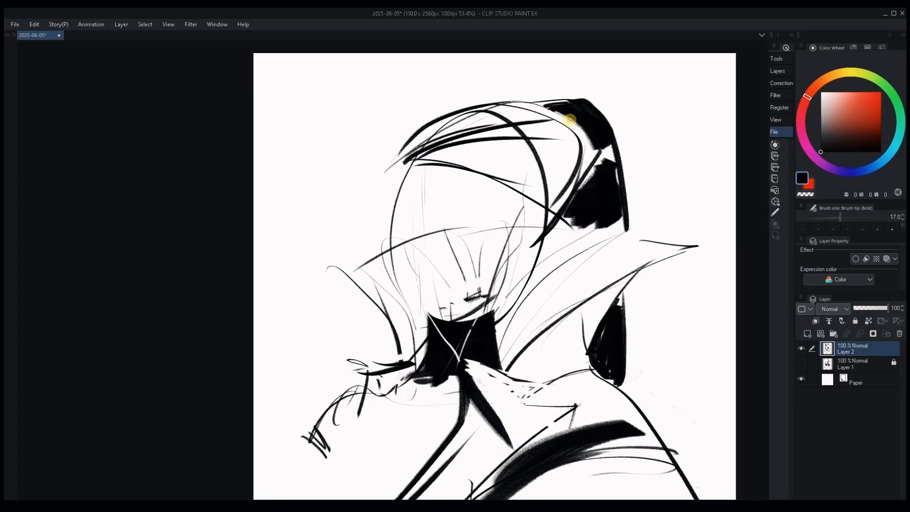
Draw a long curved line from the forehead down past the neck and try a matching front strand, undoing the rejected strokes
mouse_move(467, 171)
mouse_down()
mouse_move(488, 488)
mouse_move(499, 392)
mouse_up()
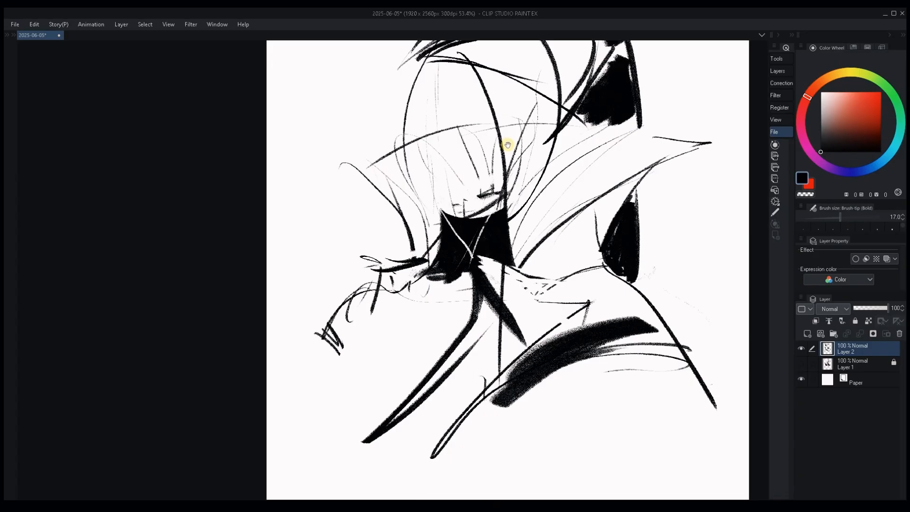
drag(423, 58, 410, 397)
key(ctrl+z)
drag(406, 59, 425, 323)
drag(420, 100, 432, 215)
key(ctrl+z)
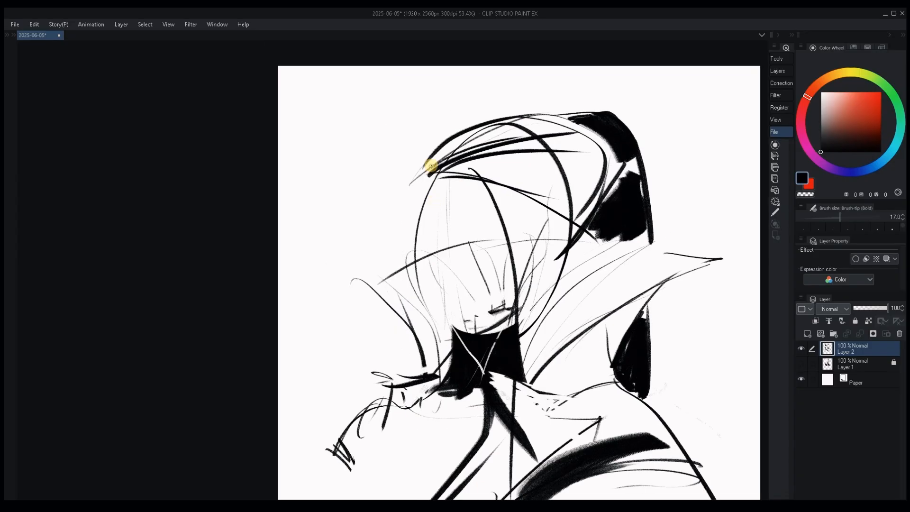
Draw thin strokes around the ear and paint a black patch at the temple with a 50 px brush
drag(550, 256, 544, 321)
drag(534, 202, 558, 264)
key(])
key(])
key(])
drag(564, 233, 559, 265)
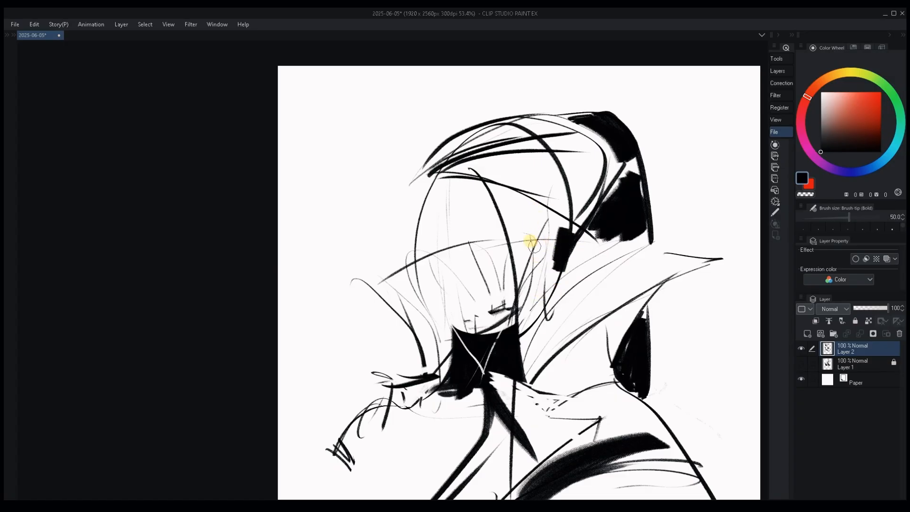
Fill a black wedge of hair running from the forehead down to the temple patch
key(])
key(])
mouse_move(479, 188)
mouse_down()
mouse_move(551, 265)
mouse_move(553, 248)
mouse_up()
key([)
key([)
key([)
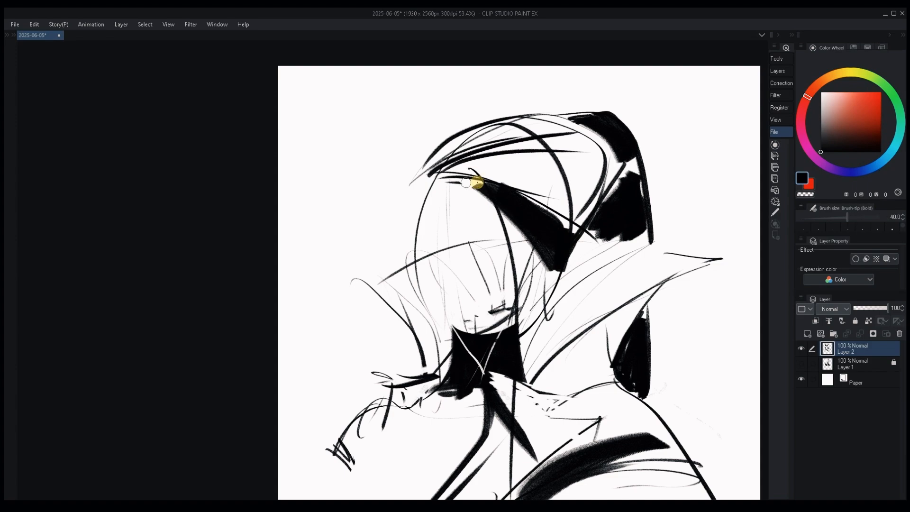
Thicken the hairline and draw a bold front strand from the forehead down to the collar, reinforcing the swept strokes above it
drag(478, 178, 417, 222)
mouse_move(437, 181)
mouse_down()
mouse_move(412, 234)
mouse_move(435, 420)
mouse_move(427, 174)
mouse_move(496, 123)
mouse_up()
key(])
key(])
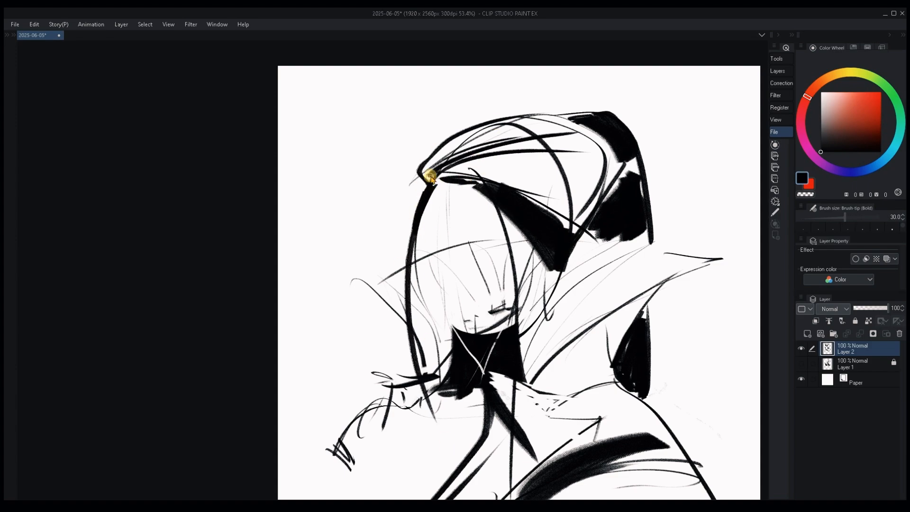
mouse_move(430, 177)
mouse_down()
mouse_move(470, 134)
mouse_move(488, 133)
mouse_up()
drag(431, 178, 464, 138)
Check the sketch mirrored and erase the old guidelines inside the face and around the chin with a 150 px eraser
key(h)
drag(436, 397, 626, 356)
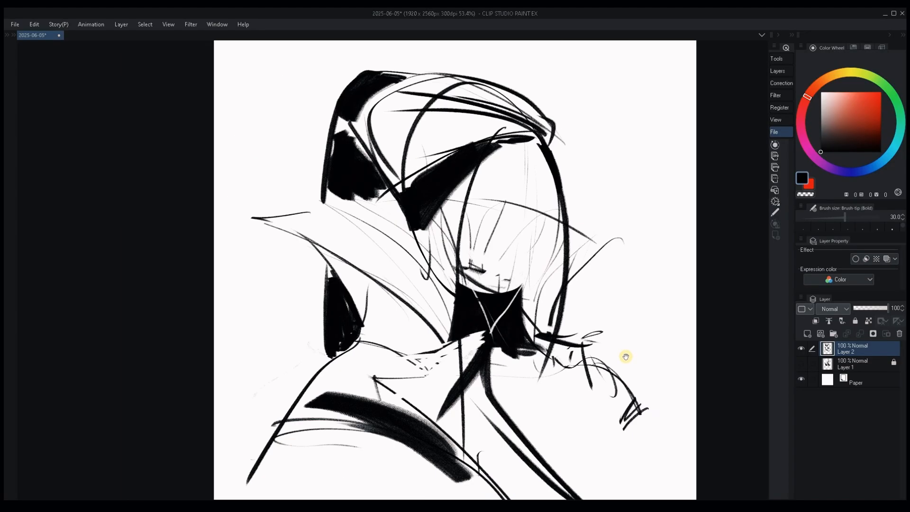
key(h)
drag(355, 367, 471, 332)
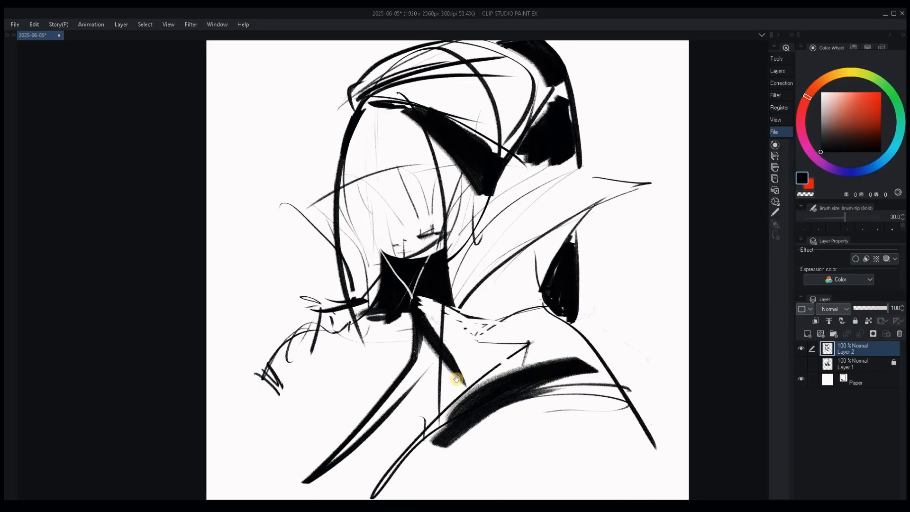
drag(455, 378, 457, 401)
key(e)
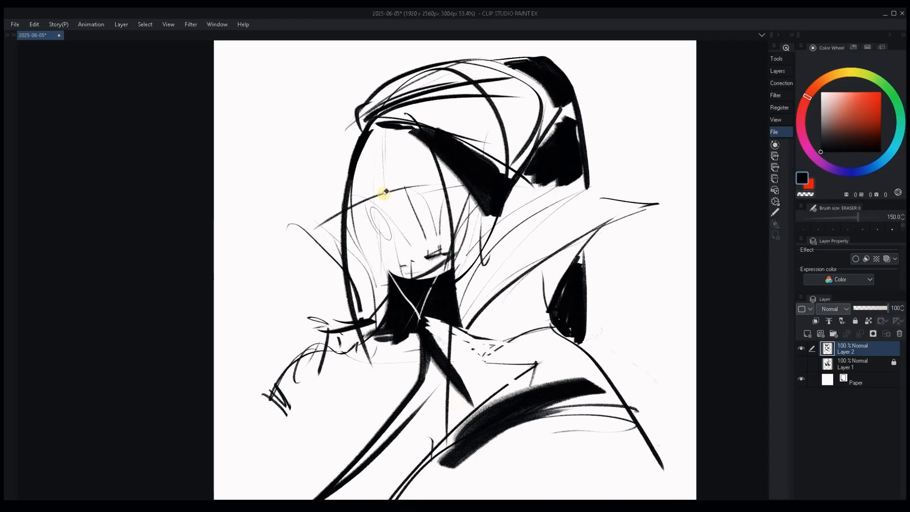
mouse_move(386, 193)
mouse_down()
mouse_move(417, 230)
mouse_move(392, 244)
mouse_move(411, 240)
mouse_up()
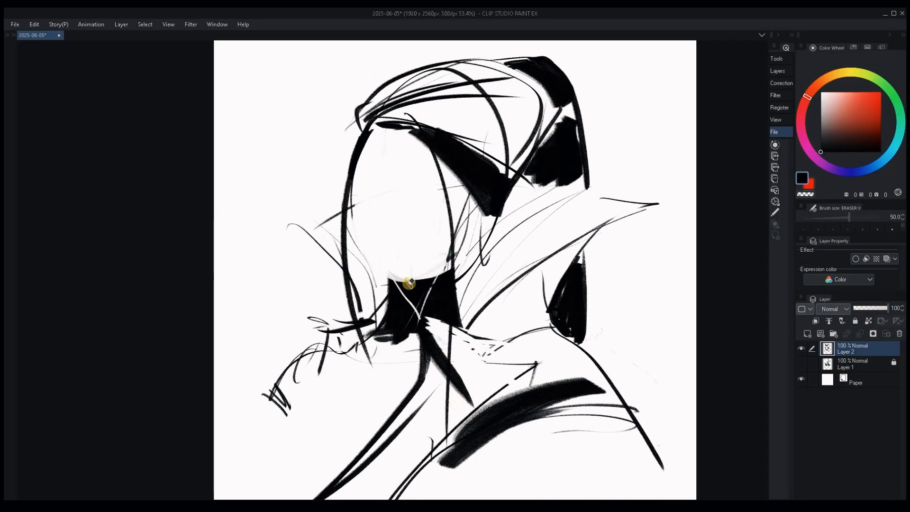
key(bracketleft)
key(bracketleft)
key(bracketleft)
key(bracketleft)
Draw a thin horizontal eye line and a vertical centre line on the face, undoing the rejected attempts
key(b)
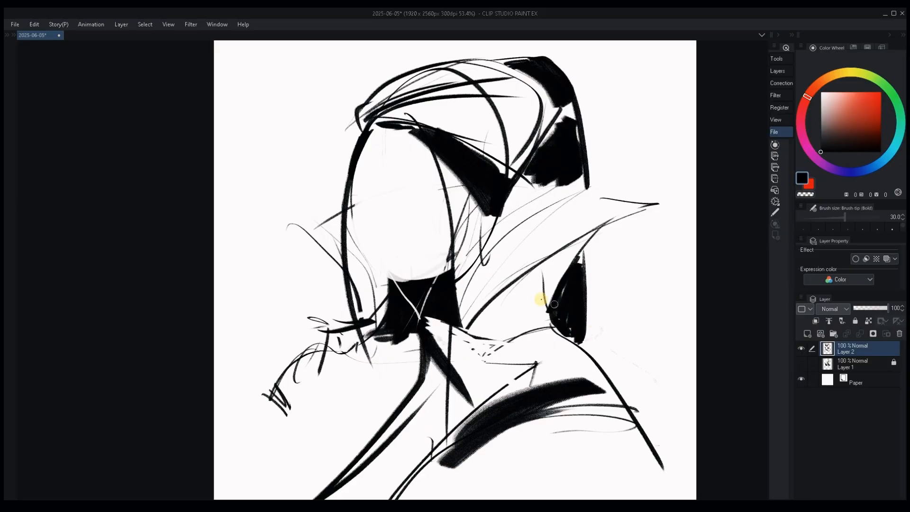
drag(542, 301, 570, 309)
mouse_move(438, 205)
mouse_down()
mouse_move(434, 221)
mouse_move(490, 215)
mouse_up()
key(ctrl+z)
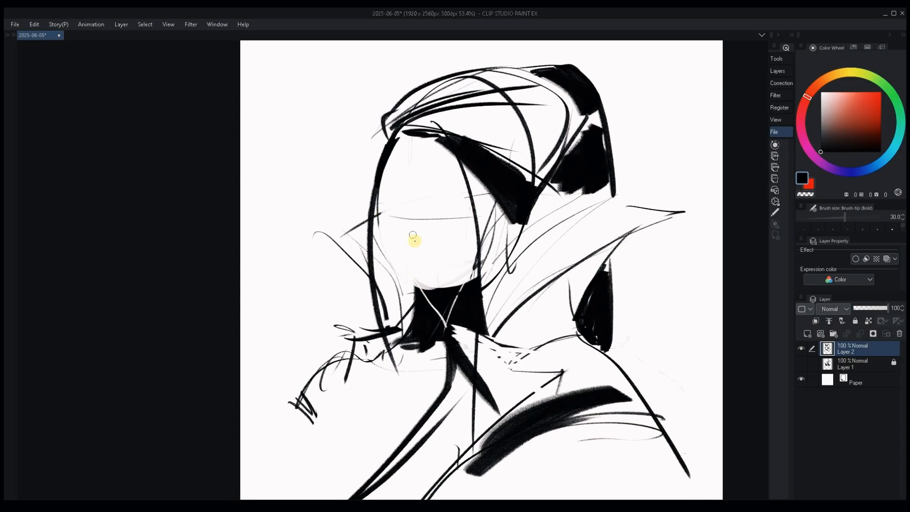
drag(405, 163, 404, 213)
key(ctrl+z)
drag(410, 140, 418, 283)
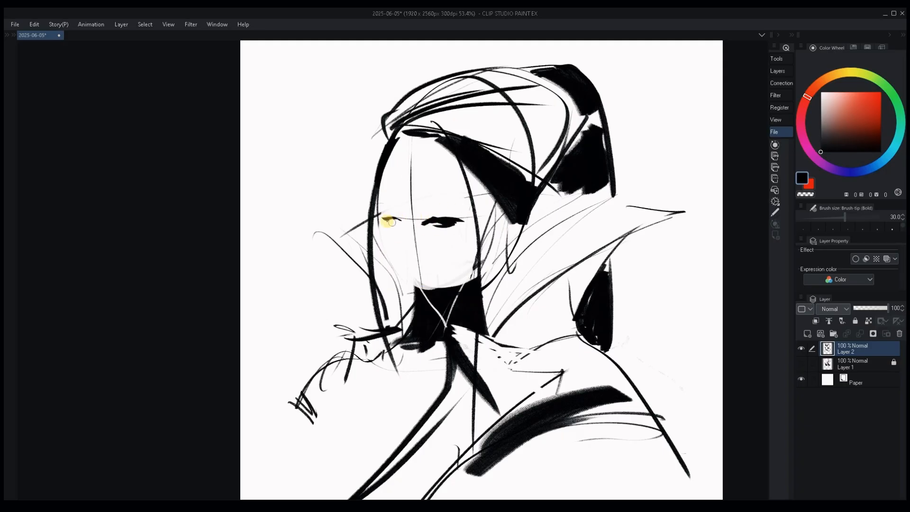
Draw both half-closed eyes on the eye line and a short stroke for the bridge of the nose
drag(397, 221, 376, 217)
drag(447, 222, 465, 218)
drag(403, 218, 411, 241)
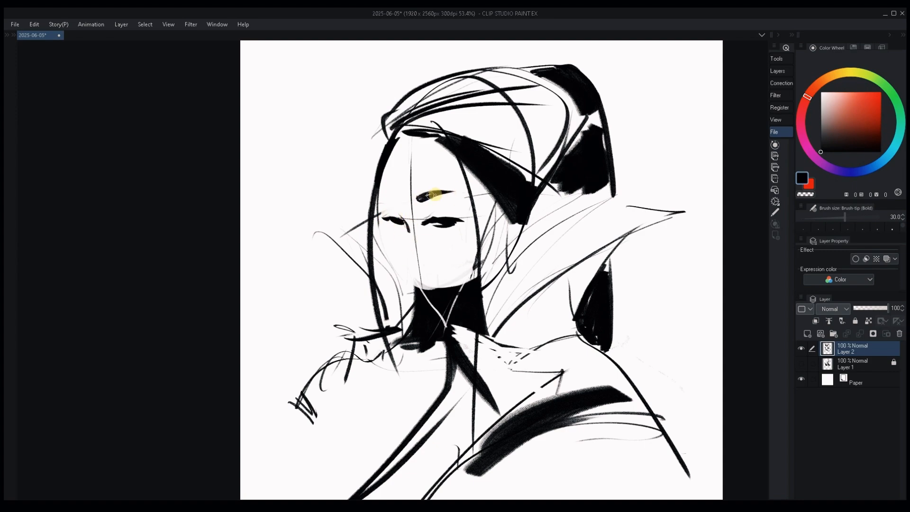
Draw both eyebrows and sketch the nose tip and mouth, undoing the rejected mouth stroke
drag(430, 194, 455, 191)
drag(399, 199, 384, 204)
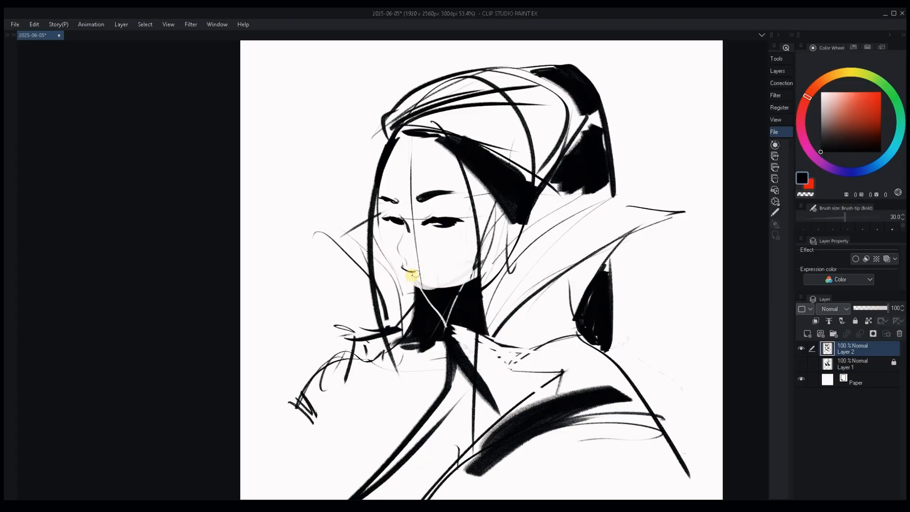
key(ctrl+z)
Trim the top of the black neck shape along the jaw with white paint and the eraser, undoing the last erasure
alt+click(447, 282)
mouse_move(448, 282)
mouse_down()
mouse_move(412, 300)
mouse_move(414, 285)
mouse_move(478, 280)
mouse_up()
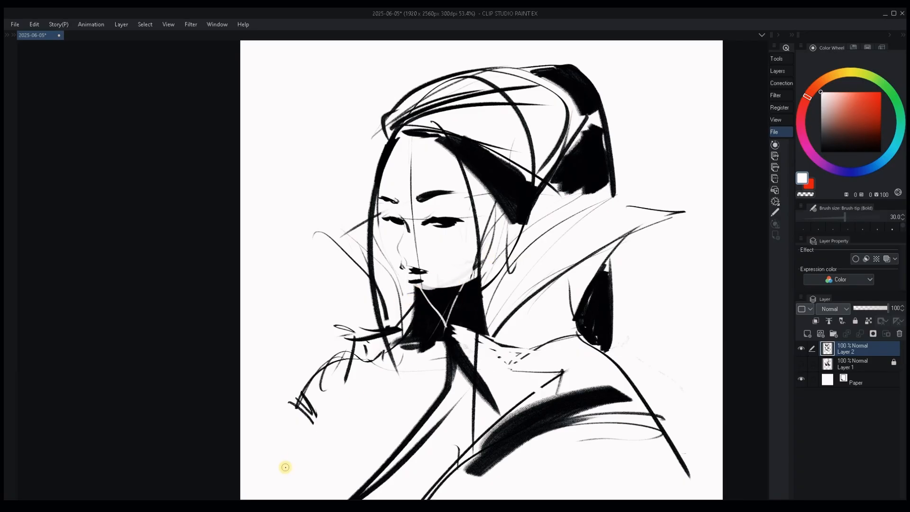
key(e)
drag(416, 290, 478, 277)
key(ctrl+z)
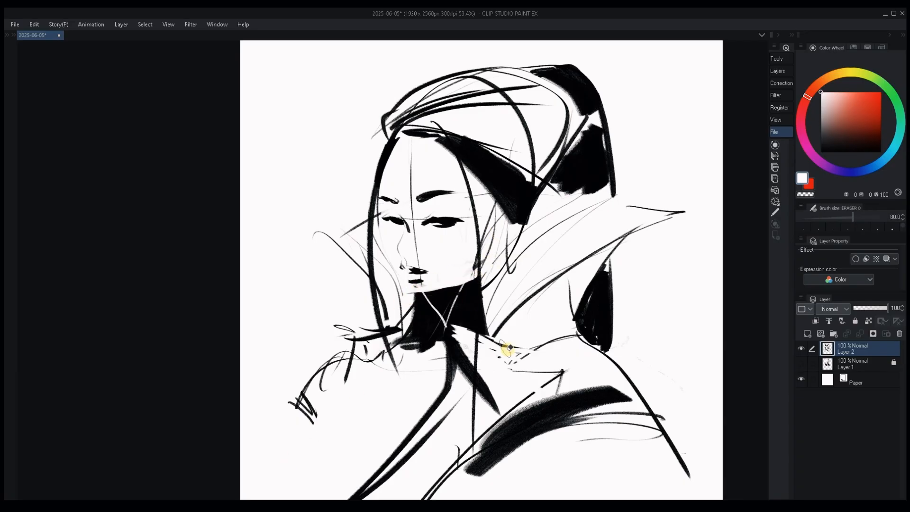
Mirror the canvas and erase along the jaw and chin to slim the lower face, undoing the rejected erasures
key(h)
drag(419, 311, 485, 333)
drag(417, 309, 444, 316)
key(ctrl+z)
key(bracketleft)
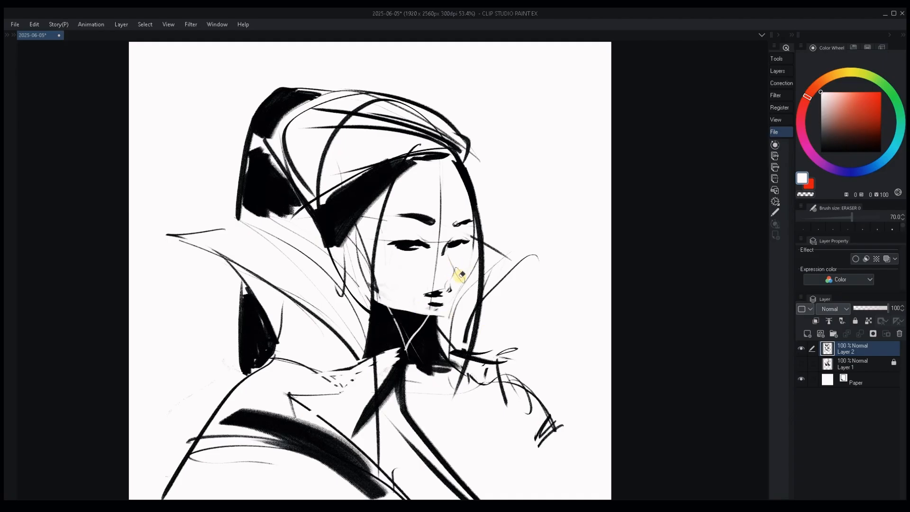
drag(466, 278, 449, 311)
mouse_move(385, 304)
mouse_down()
mouse_move(431, 324)
mouse_move(448, 317)
mouse_up()
key(ctrl+z)
key(bracketleft)
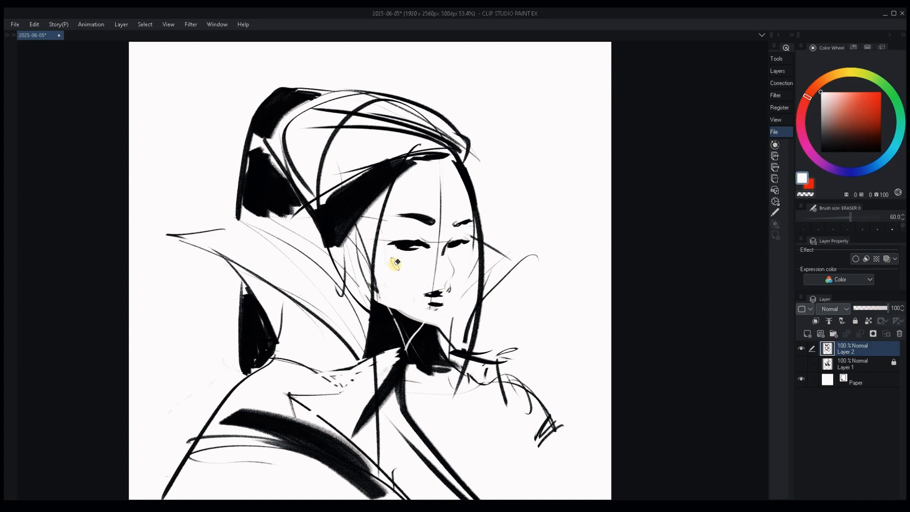
Draw the contour of the far cheek from the brow toward the mouth in black, finishing with a 20 px brush
key(b)
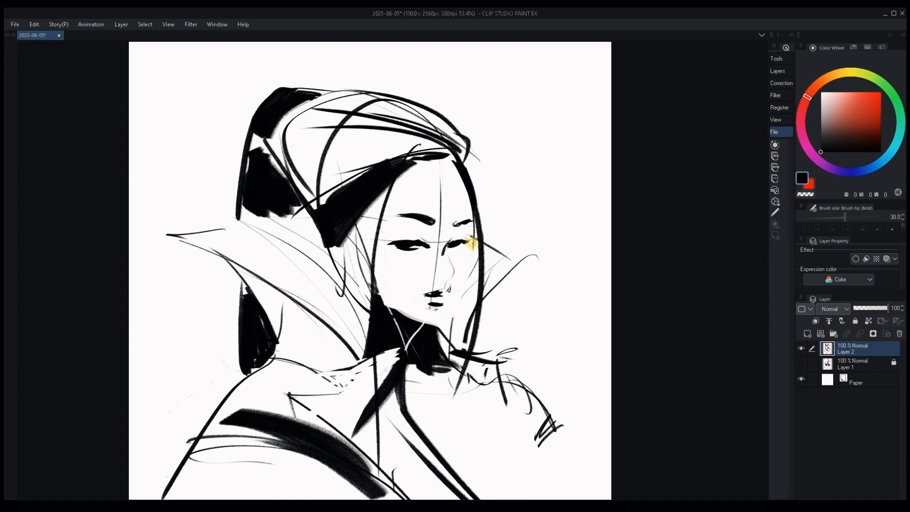
drag(473, 218, 468, 248)
key(bracketleft)
key(bracketleft)
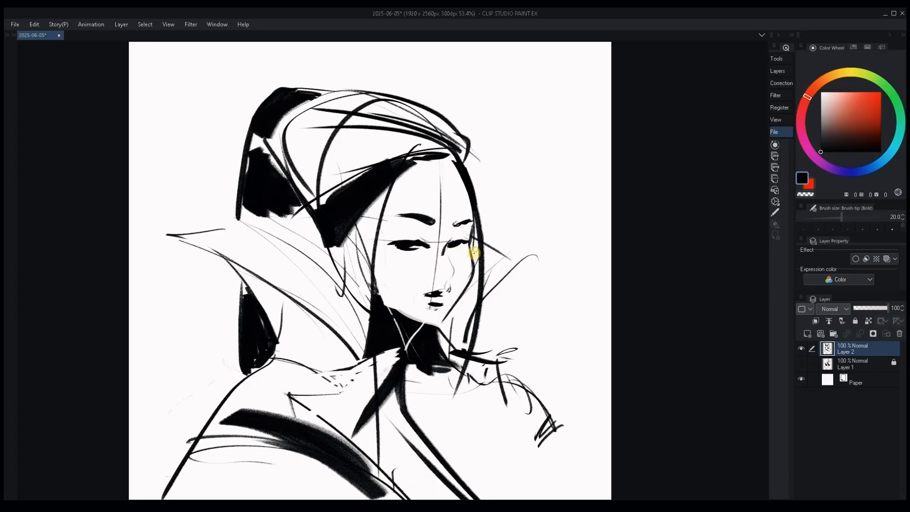
mouse_move(474, 251)
mouse_down()
mouse_move(452, 320)
mouse_move(467, 279)
mouse_up()
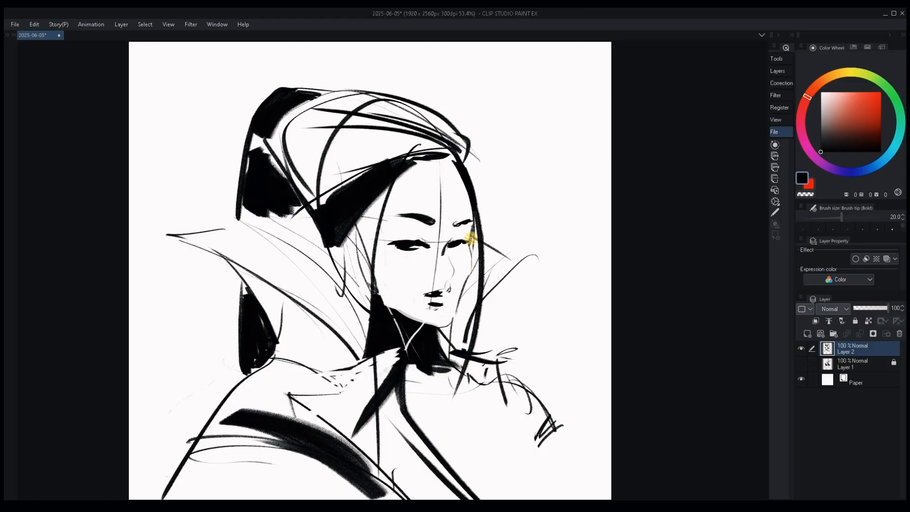
Refine the far eye, unmirror the canvas and touch up the near eye in white with a 20 px brush
drag(471, 241, 448, 243)
key(h)
drag(394, 298, 593, 292)
mouse_move(516, 229)
mouse_down()
mouse_move(600, 239)
mouse_move(565, 239)
mouse_move(587, 240)
mouse_up()
key(ctrl+z)
alt+click(591, 241)
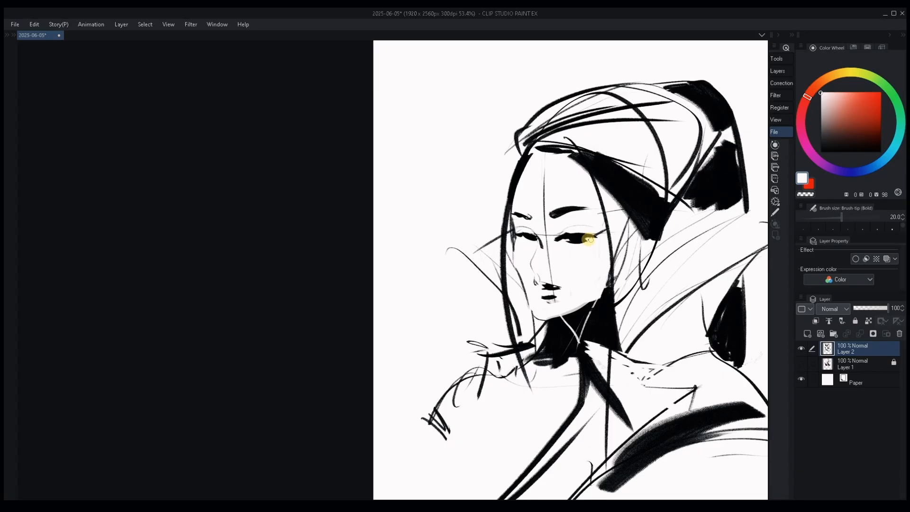
alt+click(587, 240)
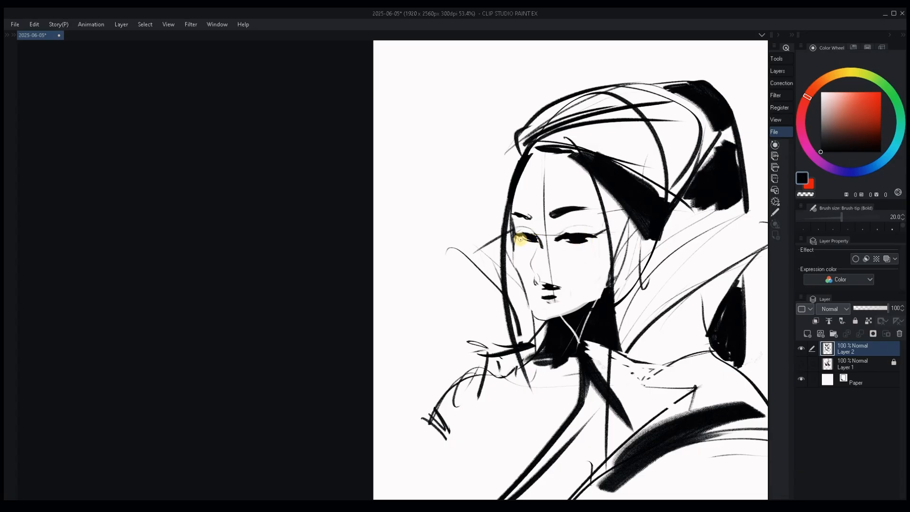
Refine the irises and lids of both eyes by alternating sampled white and black strokes
mouse_move(568, 245)
mouse_down()
mouse_move(500, 266)
mouse_move(429, 258)
mouse_up()
alt+click(491, 261)
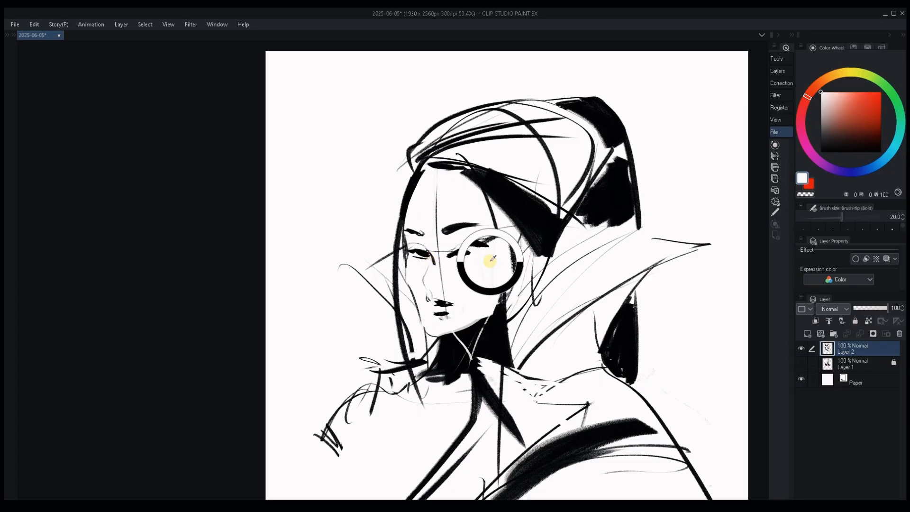
drag(489, 260, 431, 245)
alt+click(429, 243)
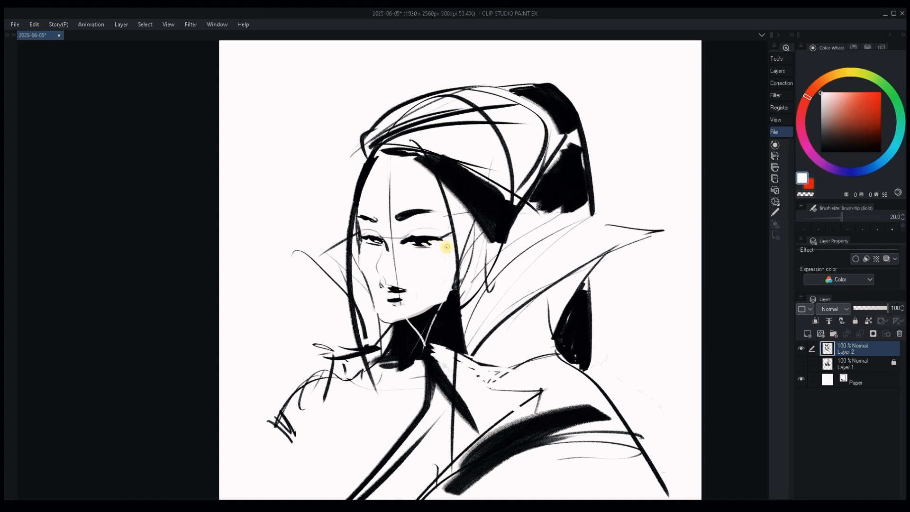
alt+click(412, 238)
drag(407, 237, 401, 239)
Mirror the canvas, select the near eye, scale it down slightly toward the nose and clear the selection
key(h)
drag(463, 294, 551, 308)
key(])
key(])
key(])
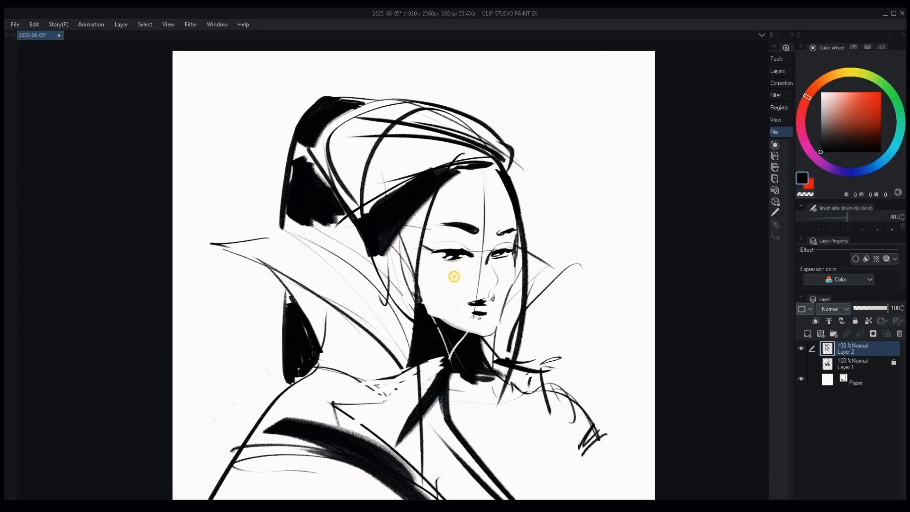
key(m)
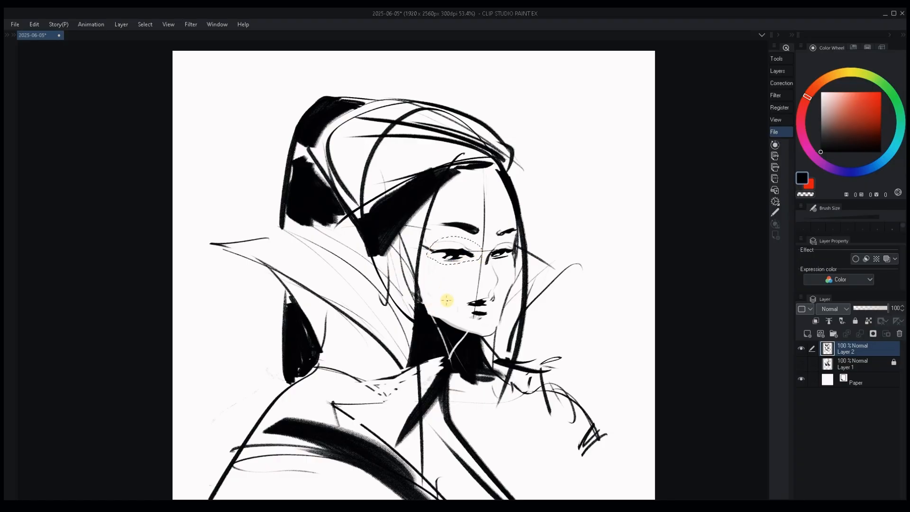
key(ctrl+t)
drag(427, 264, 527, 242)
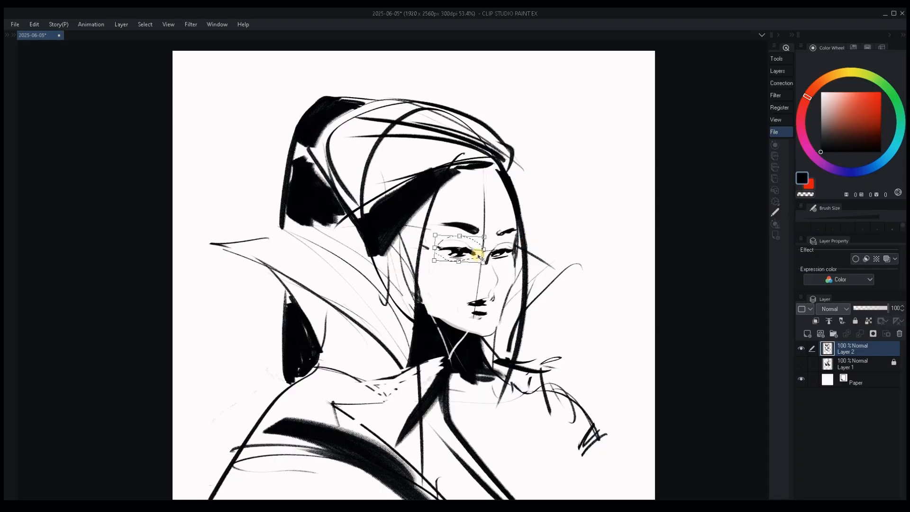
drag(478, 256, 479, 257)
key(Return)
key(ctrl+d)
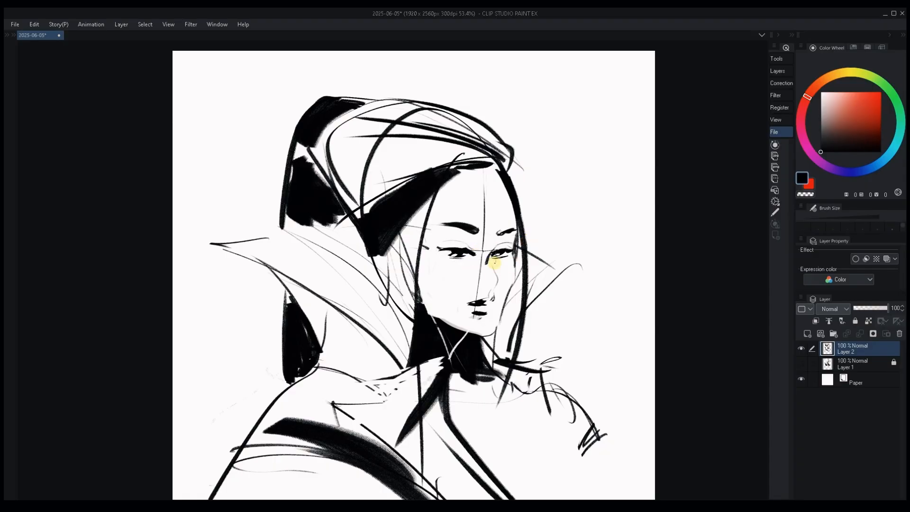
Erase the vertical centre guideline from the forehead down through the nose
key(e)
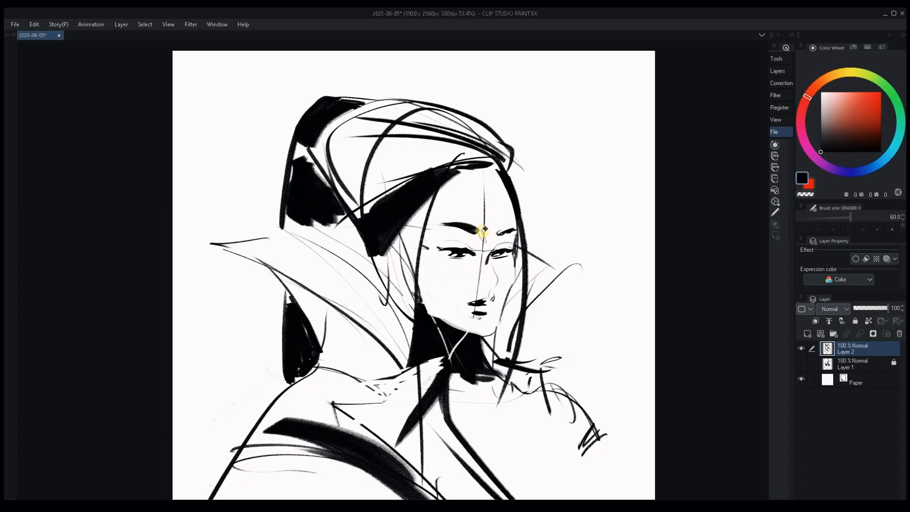
key(bracketright)
key(bracketright)
key(bracketright)
drag(480, 262, 486, 199)
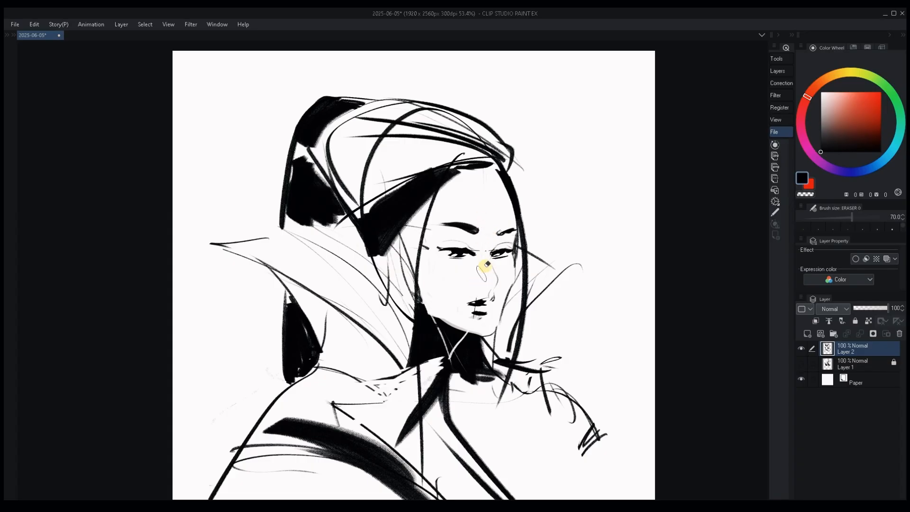
Mirror the canvas, clean up the nose and mouth with a 17 px eraser and save the drawing
key(h)
drag(387, 326, 548, 321)
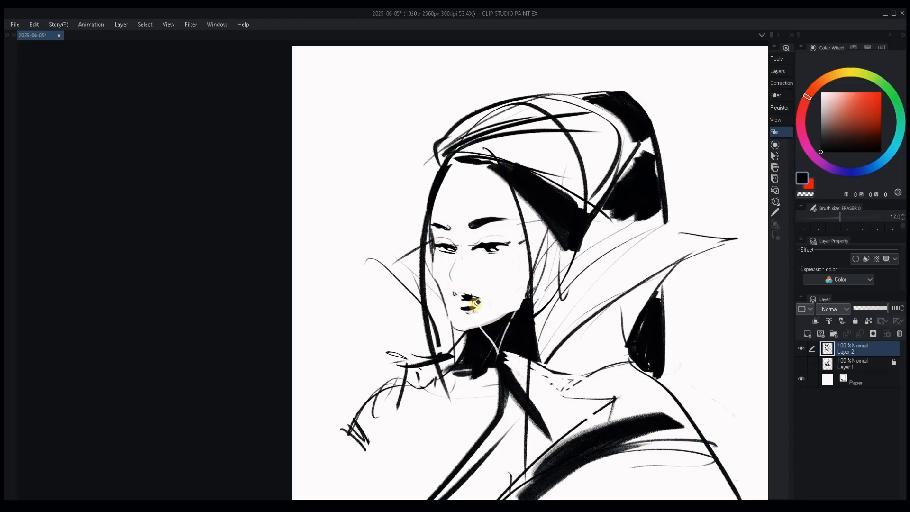
key(b)
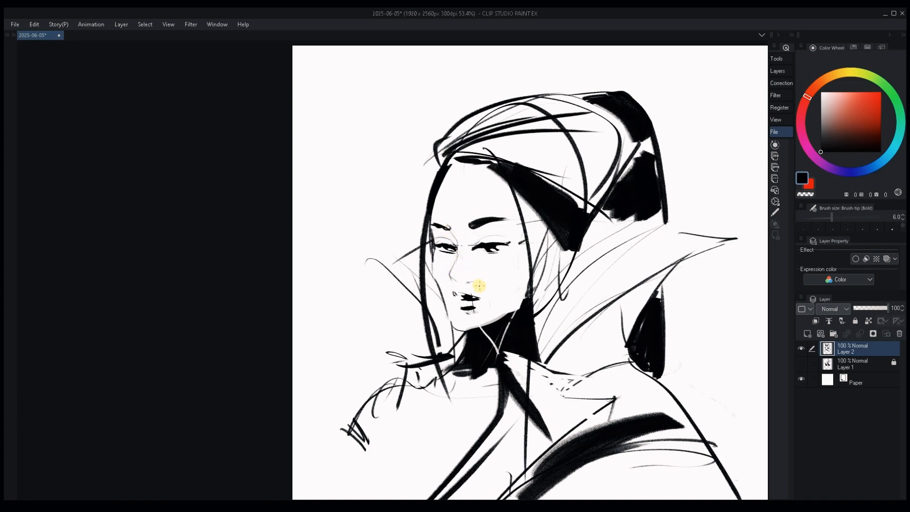
key(ctrl+s)
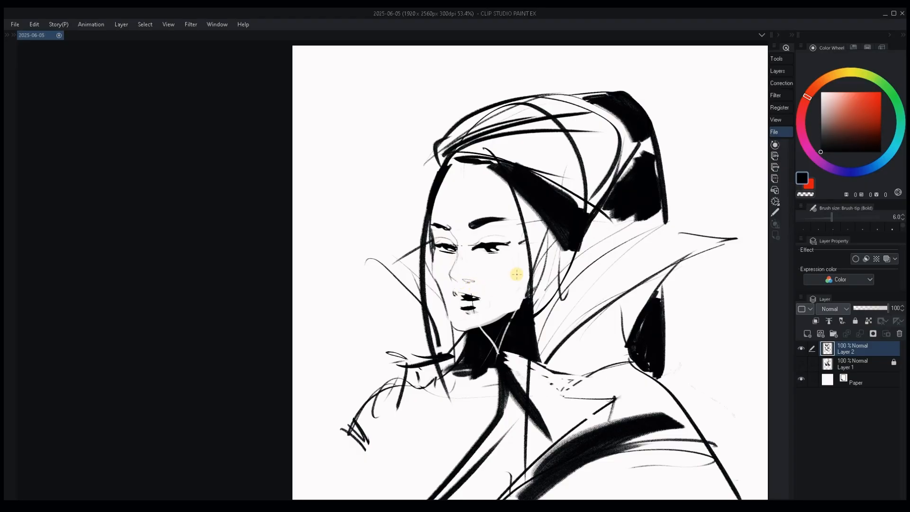
Mark the nostril with an 8 px brush and darken the far eyebrow with a 12 px brush
key(bracketright)
drag(471, 281, 474, 282)
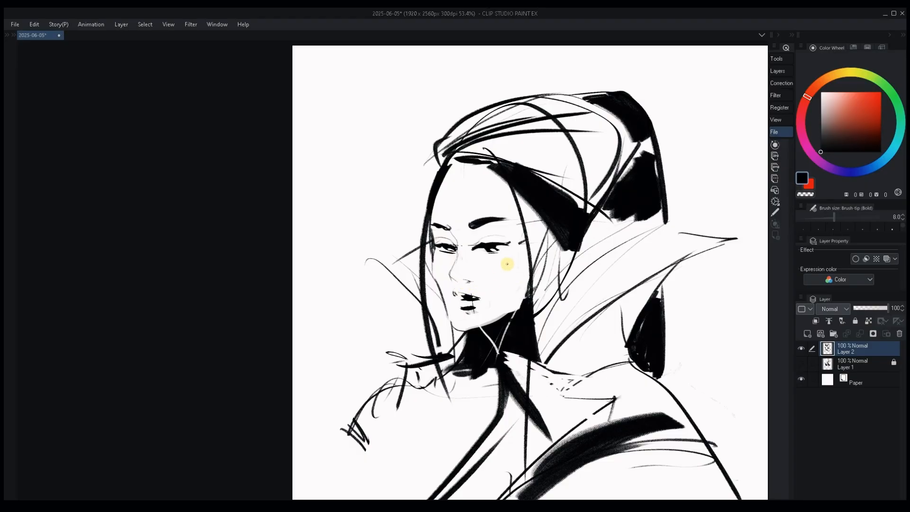
key(bracketright)
key(bracketright)
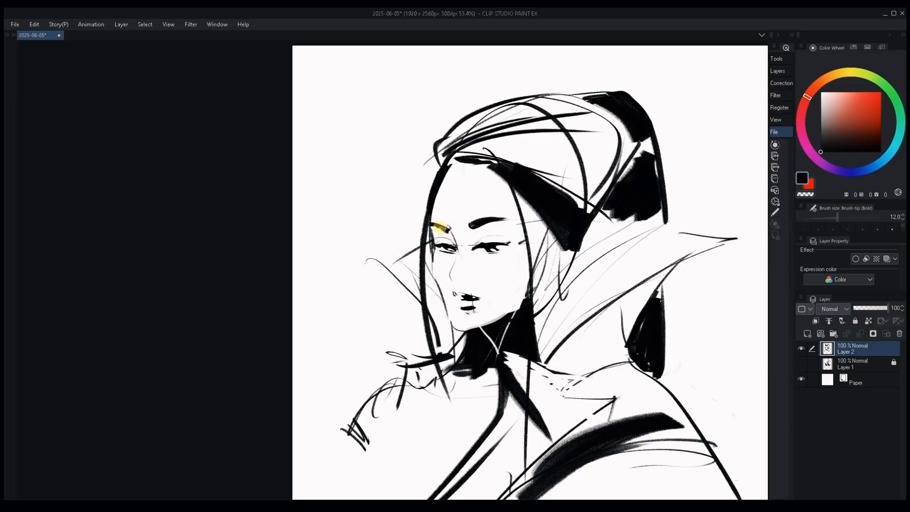
Fill in the black hair mass hanging behind the near collar, enlarging the brush to 40 px
key(bracketright)
key(bracketright)
drag(652, 342, 597, 304)
mouse_move(575, 304)
mouse_down()
mouse_move(604, 236)
mouse_move(615, 349)
mouse_up()
key(bracketright)
key(bracketright)
key(bracketright)
key(bracketright)
drag(610, 255, 603, 323)
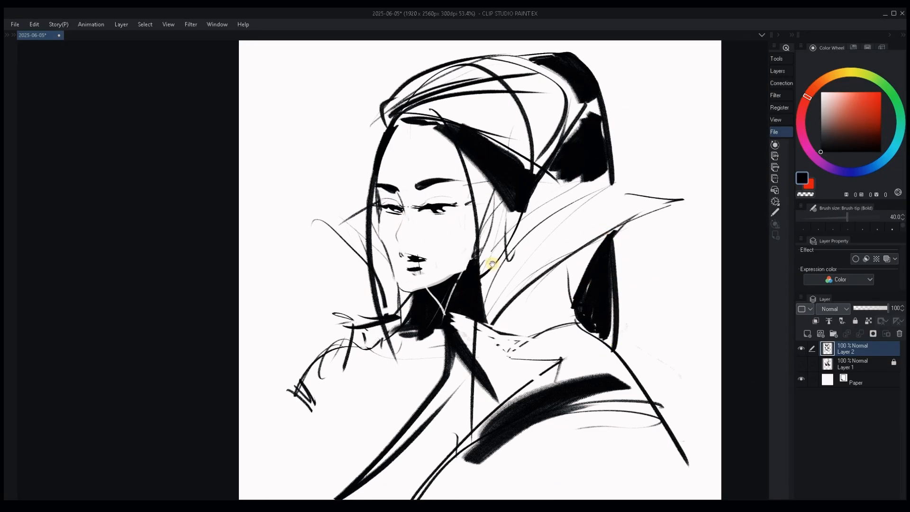
Thicken the hairline above the forehead and rework the coat's inner lapel below the neck with sampled black and white strokes
drag(490, 262, 496, 289)
drag(447, 150, 407, 149)
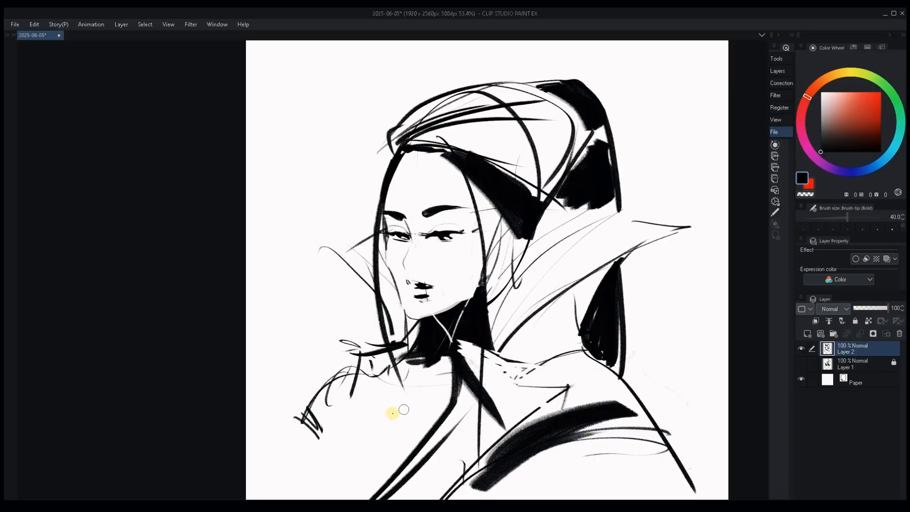
drag(401, 411, 407, 335)
alt+click(511, 327)
mouse_move(474, 283)
mouse_down()
mouse_move(467, 336)
mouse_move(475, 274)
mouse_move(448, 350)
mouse_up()
alt+click(472, 264)
alt+click(469, 291)
alt+click(435, 269)
Draw the far shoulder's long black outline and block in the far collar base, redoing strokes that miss
mouse_move(370, 282)
mouse_down()
mouse_move(363, 320)
mouse_move(402, 268)
mouse_move(368, 298)
mouse_move(361, 333)
mouse_move(275, 435)
mouse_up()
mouse_move(356, 327)
mouse_down()
mouse_move(306, 394)
mouse_move(420, 279)
mouse_up()
key(ctrl+z)
key(ctrl+z)
key(ctrl+z)
drag(335, 366, 407, 291)
Carve thin white strokes into the black neck shadow and the hanging hair strand with a 10 px brush
alt+click(371, 253)
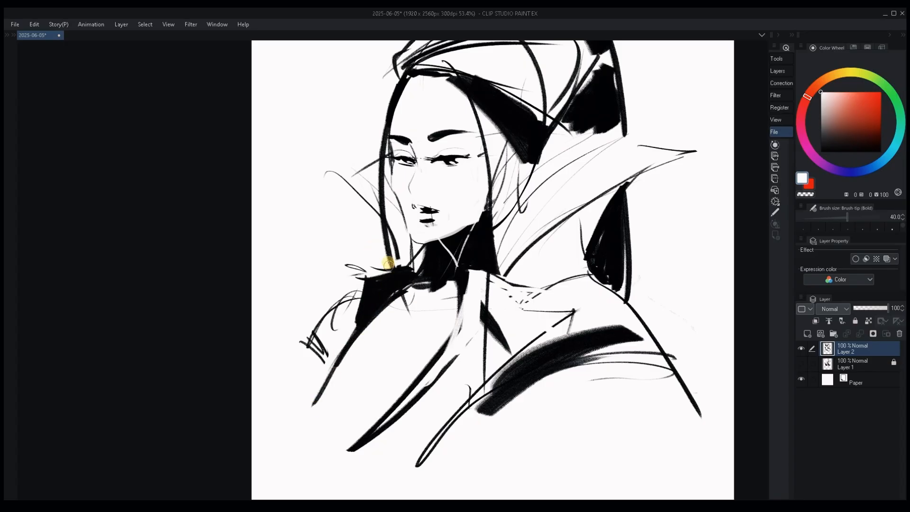
drag(388, 247, 399, 298)
key(ctrl+z)
key(bracketleft)
key(bracketleft)
key(bracketleft)
key(bracketleft)
key(bracketleft)
key(bracketleft)
key(bracketleft)
drag(486, 213, 493, 276)
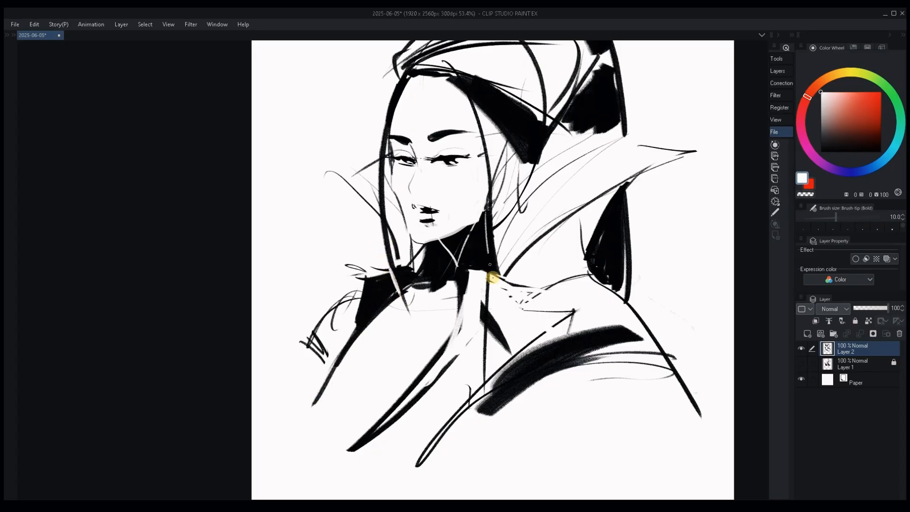
drag(434, 239, 453, 279)
drag(471, 231, 478, 271)
key(ctrl+z)
Redraw the pointed tip of the far collar in black, undoing the misplaced collar strokes
mouse_move(613, 219)
mouse_down()
mouse_move(600, 312)
mouse_move(675, 246)
mouse_up()
alt+click(603, 318)
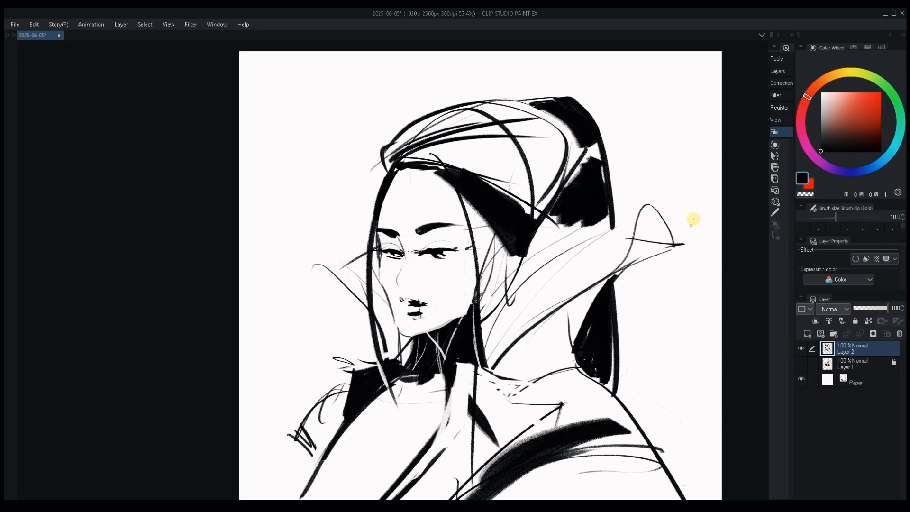
key(ctrl+z)
mouse_move(351, 260)
mouse_down()
mouse_move(362, 279)
mouse_move(339, 274)
mouse_move(342, 284)
mouse_move(378, 247)
mouse_up()
key(ctrl+z)
drag(349, 265, 345, 283)
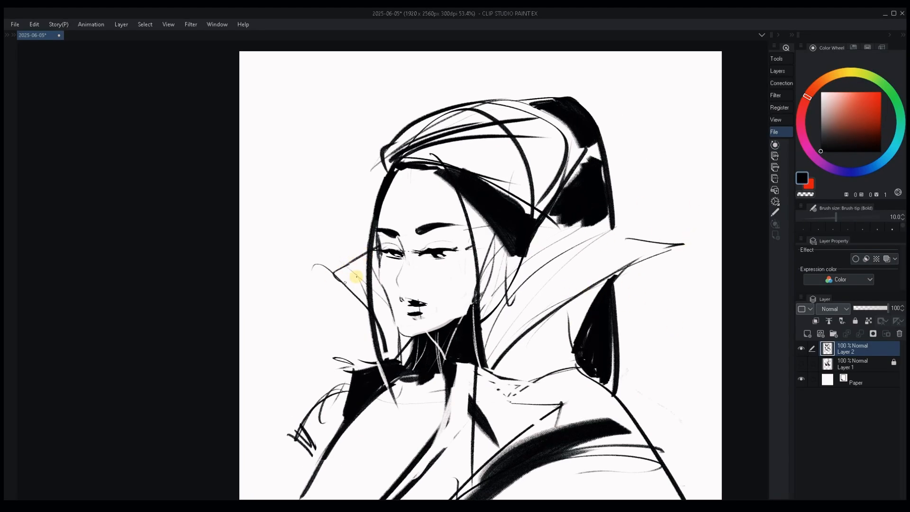
Connect the near collar's point to its upper and lower edges and erase stray marks beside it
drag(621, 238, 611, 234)
mouse_move(678, 246)
mouse_down()
mouse_move(640, 255)
mouse_move(679, 256)
mouse_up()
key(e)
mouse_move(605, 387)
mouse_down()
mouse_move(575, 341)
mouse_move(678, 388)
mouse_up()
mouse_move(555, 307)
mouse_down()
mouse_move(490, 334)
mouse_move(444, 326)
mouse_move(459, 313)
mouse_move(453, 308)
mouse_up()
Select the mouth, adjust its placement with two slight transforms and clear the selection
key(m)
key(ctrl+t)
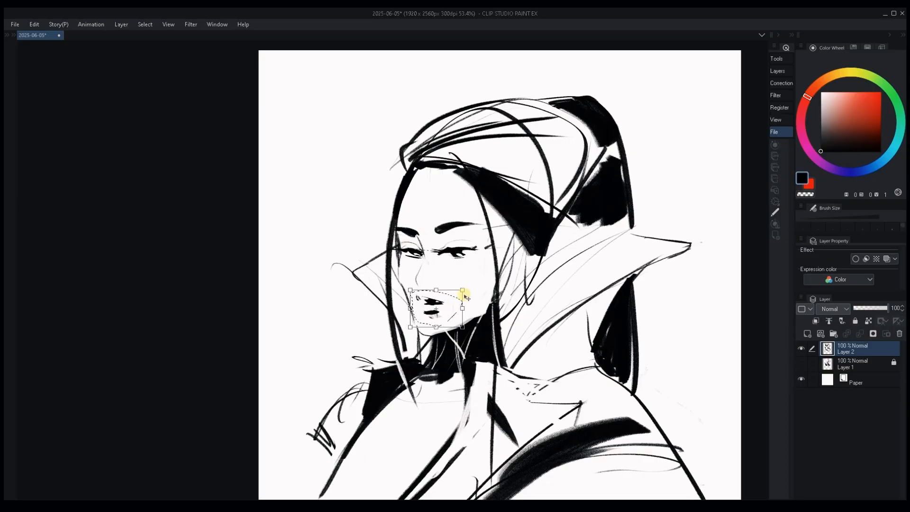
key(Return)
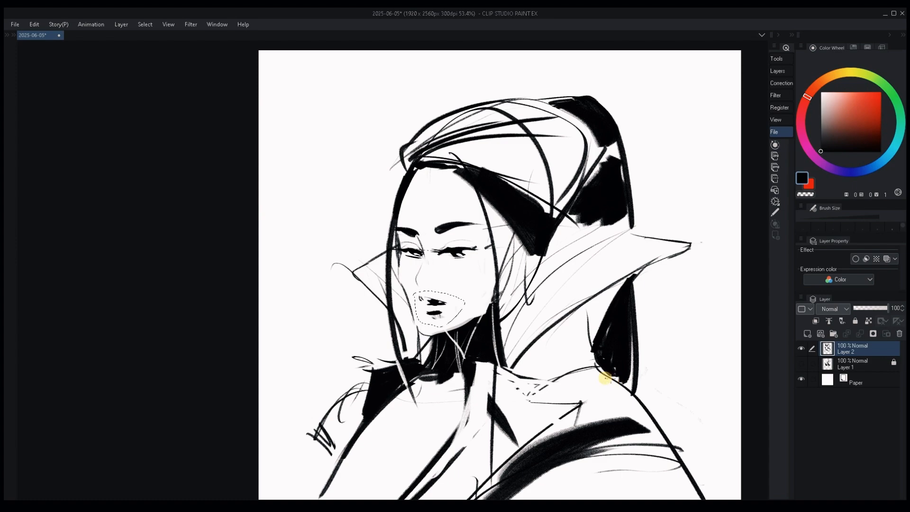
key(ctrl+t)
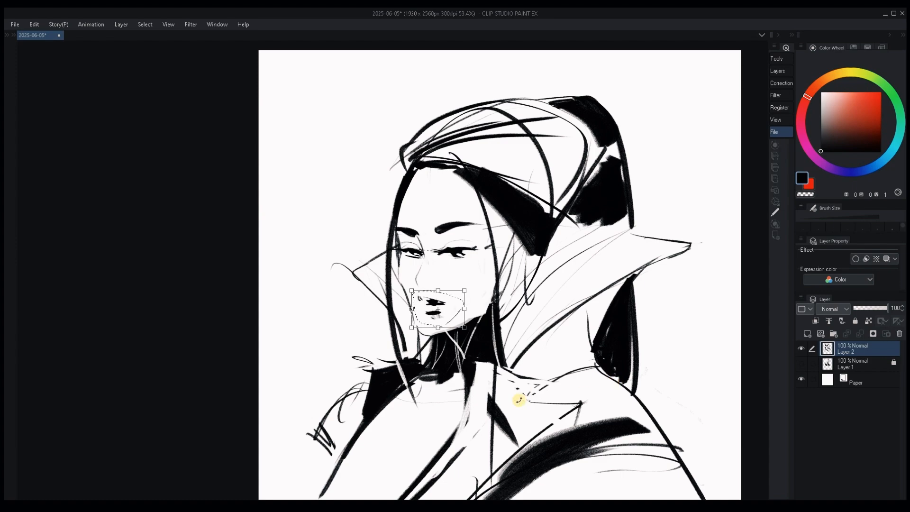
key(Return)
key(ctrl+d)
Touch up the lips and chin with a 10 px brush and refine the near eye in sampled white and black
key(b)
drag(418, 308, 433, 320)
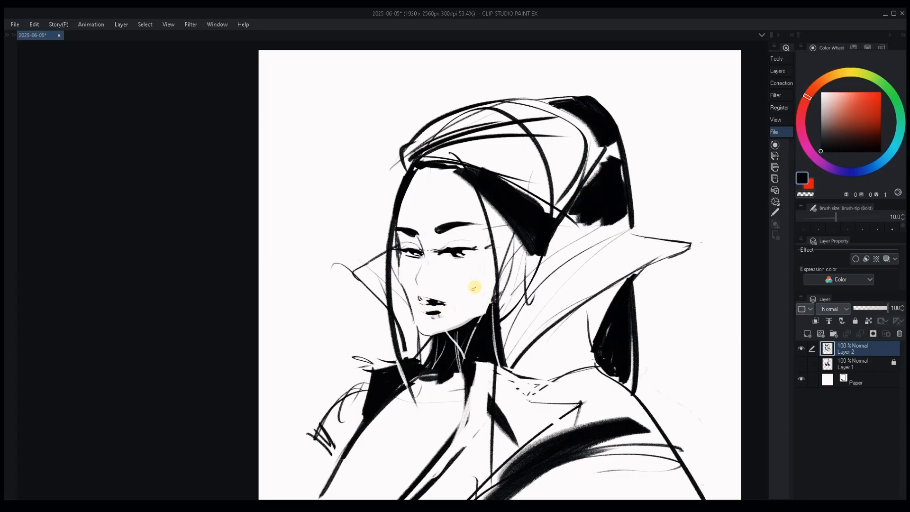
drag(586, 375, 618, 353)
alt+click(439, 239)
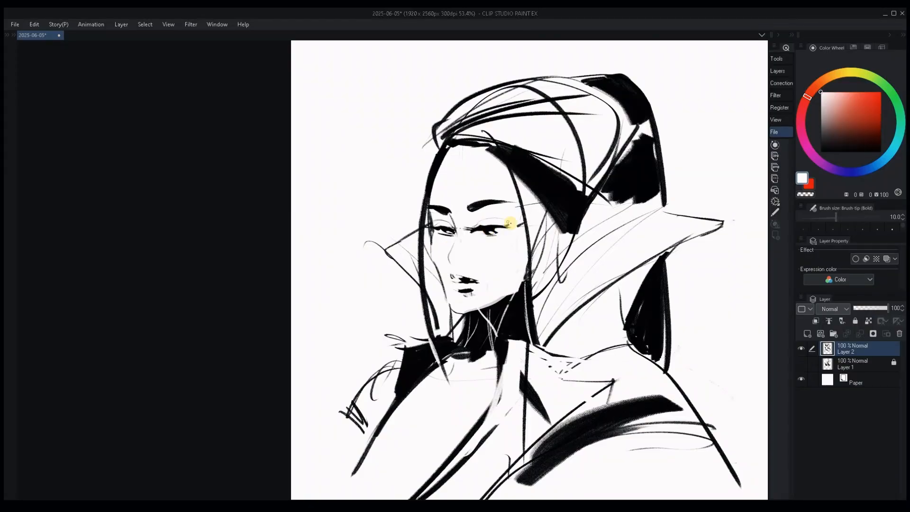
alt+click(489, 229)
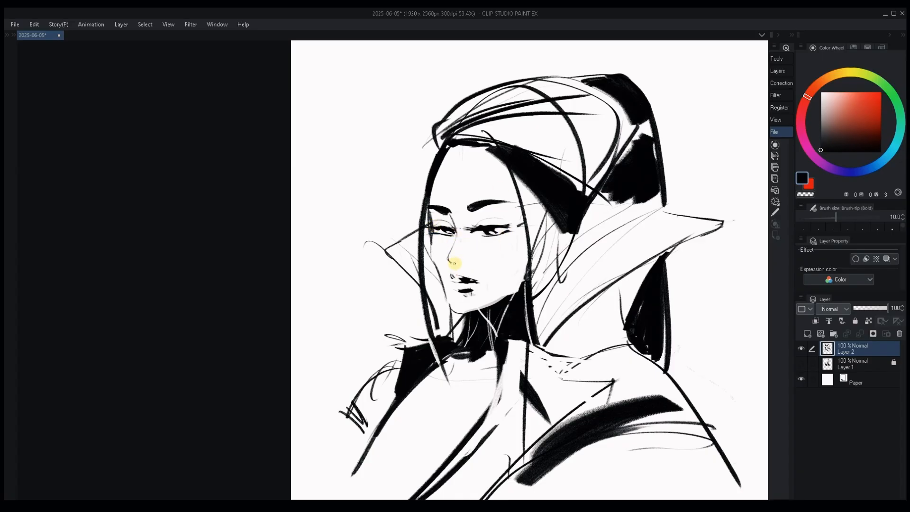
Mirror the canvas and save the drawing
key(e)
key(h)
key(ctrl+s)
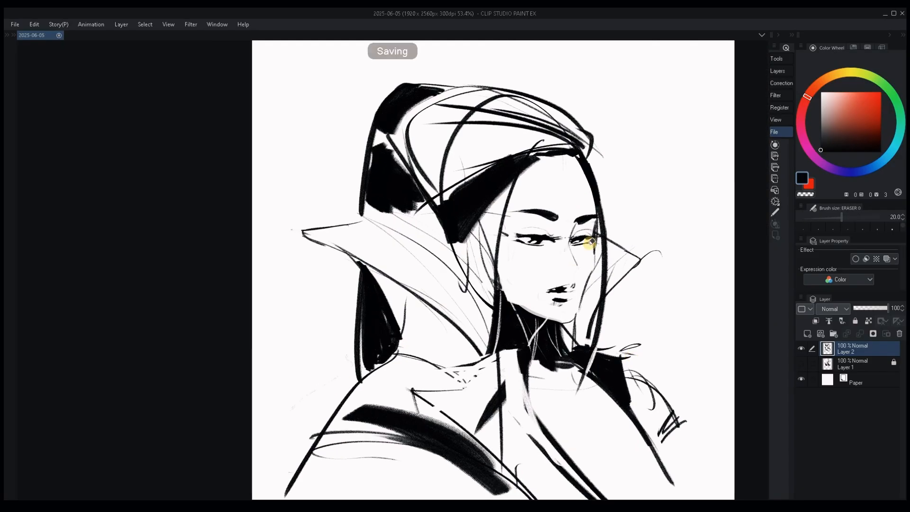
Refine the upper lip and the near eye's iris with a 10 px brush, sampling colours from the eye
key(b)
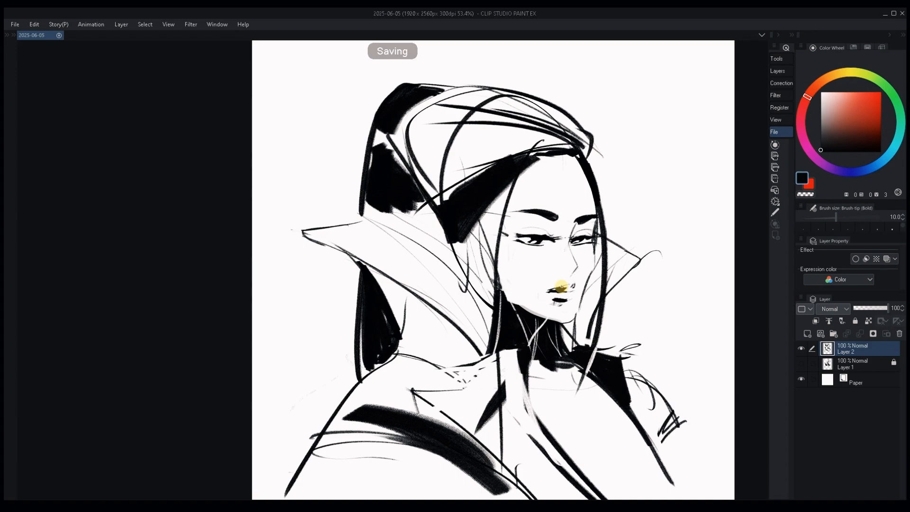
drag(561, 286, 556, 343)
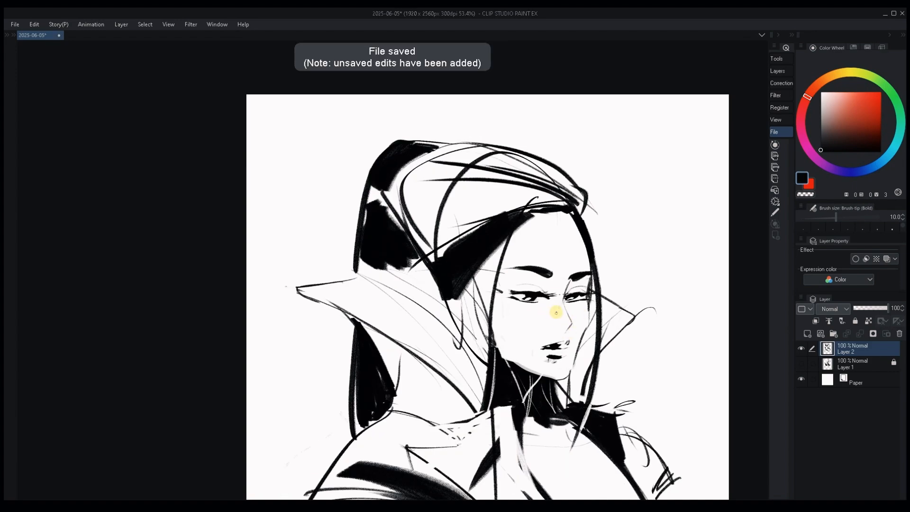
alt+click(534, 295)
alt+click(538, 295)
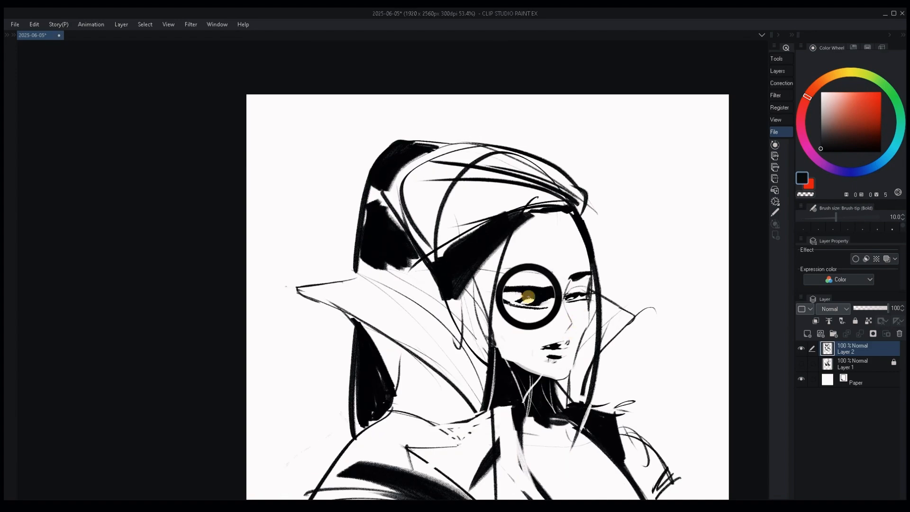
drag(576, 360, 567, 352)
alt+click(527, 295)
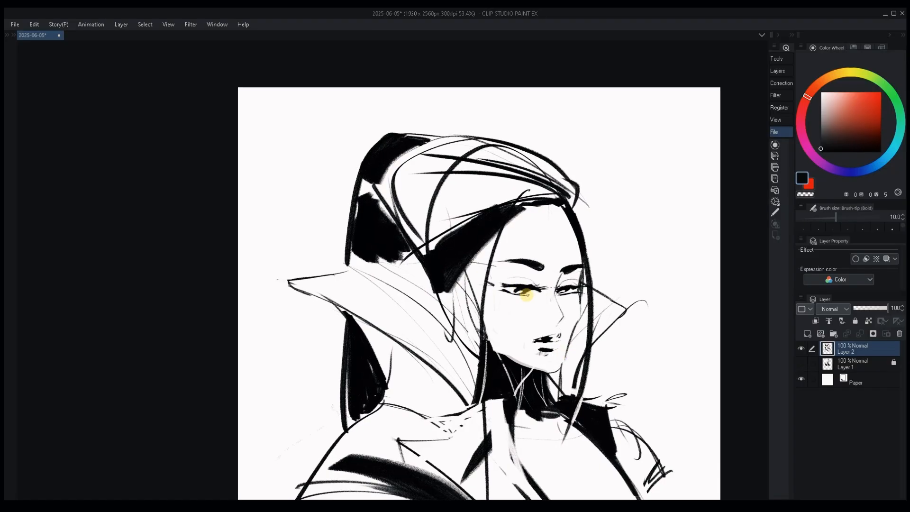
drag(646, 332, 627, 321)
Adjust the near eye's shape and touch up the far eye in black with a 5 px brush
click(777, 58)
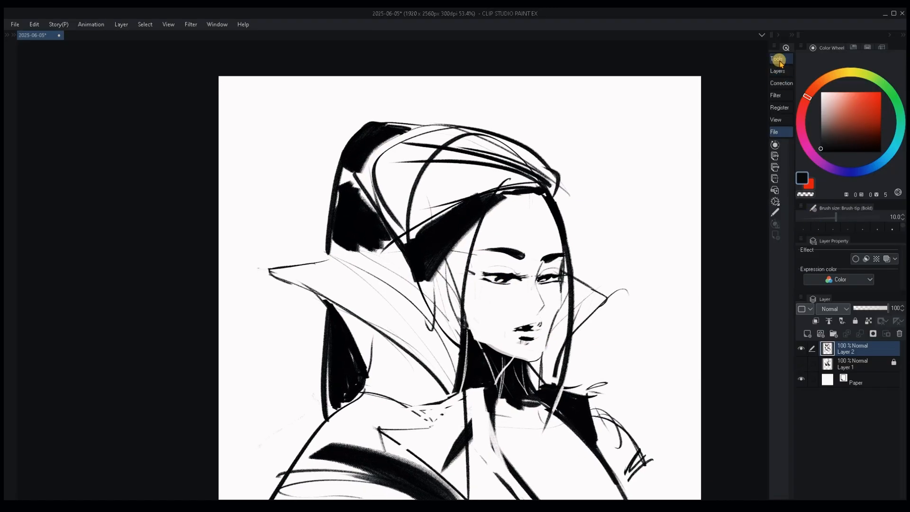
click(777, 193)
mouse_move(492, 261)
mouse_down()
mouse_move(490, 306)
mouse_move(497, 282)
mouse_move(500, 302)
mouse_move(504, 268)
mouse_move(437, 319)
mouse_move(488, 285)
mouse_up()
key(bracketleft)
key(bracketleft)
key(bracketleft)
key(bracketleft)
key(p)
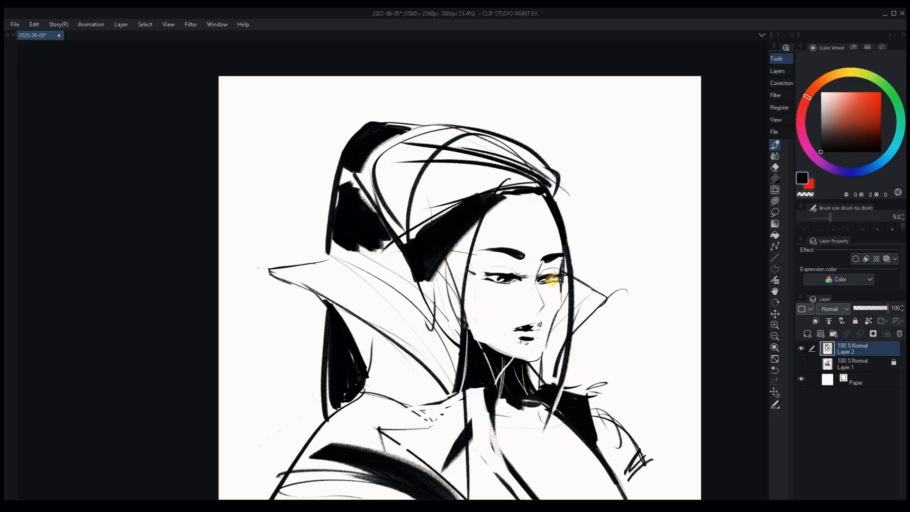
key(ctrl+z)
Sharpen the irises, lids and corners of both eyes with alternating sampled white and black 5 px strokes
drag(496, 378, 532, 279)
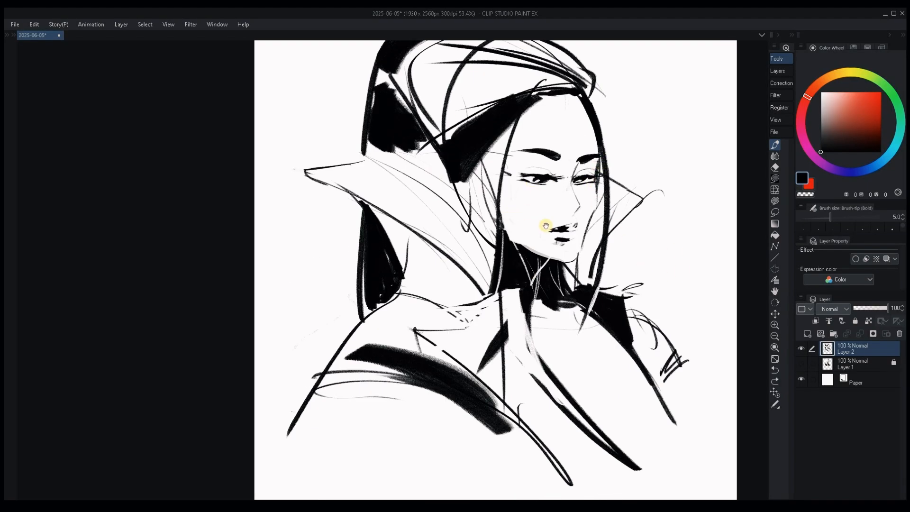
drag(546, 226, 546, 247)
alt+click(572, 202)
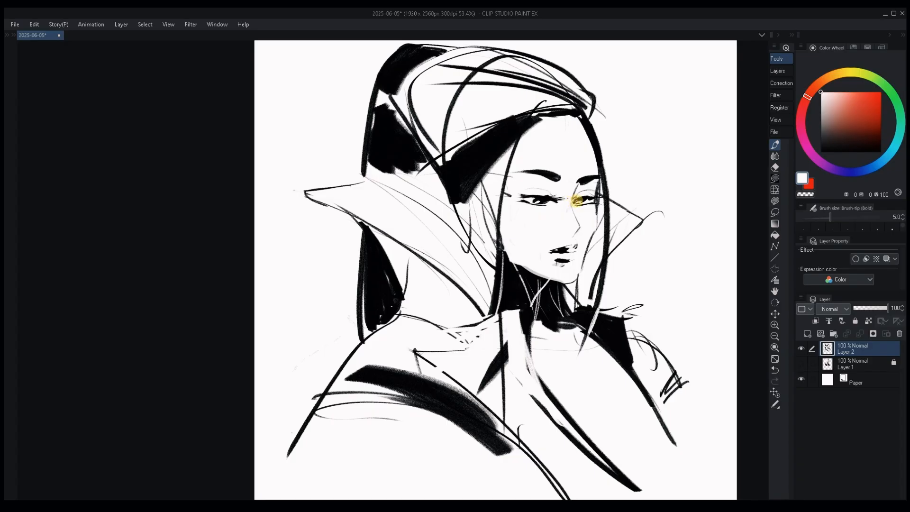
alt+click(532, 200)
alt+click(534, 200)
alt+click(590, 195)
alt+click(540, 197)
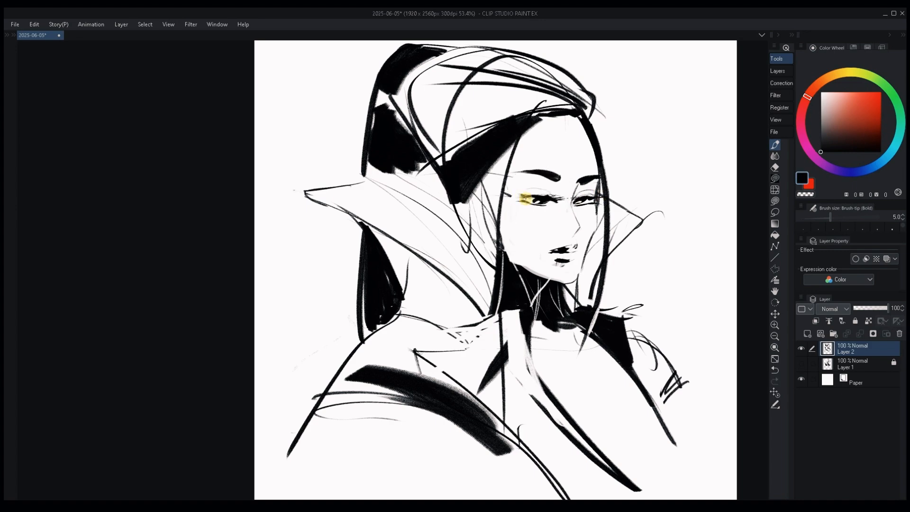
alt+click(581, 202)
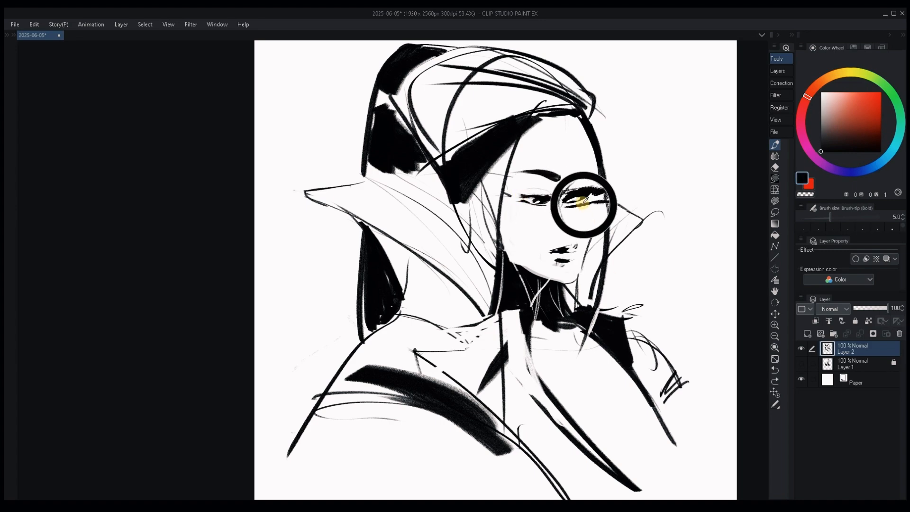
alt+click(581, 202)
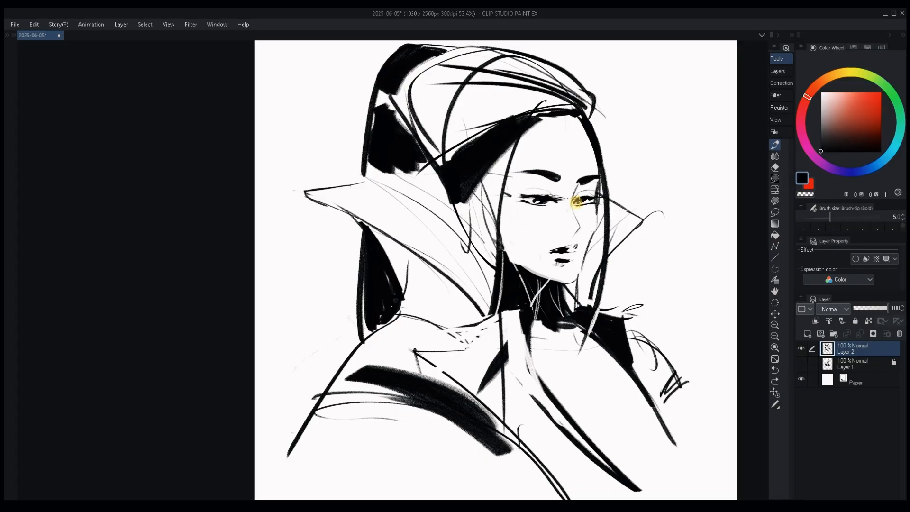
alt+click(576, 203)
Mirror the canvas and erase the loose curl beside the far collar tip with a 150 px eraser
drag(599, 323, 581, 280)
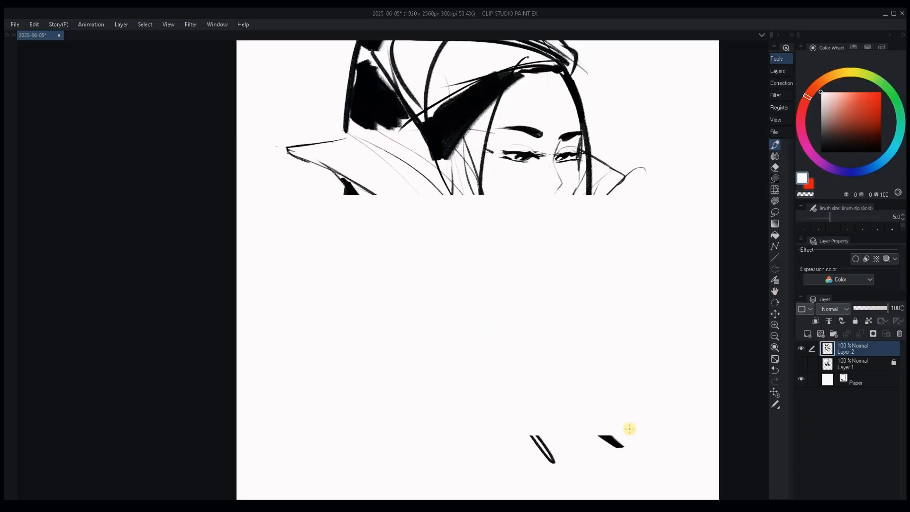
key(h)
drag(531, 308, 649, 353)
mouse_move(626, 329)
mouse_down()
mouse_move(607, 327)
mouse_move(615, 321)
mouse_up()
drag(558, 341, 564, 336)
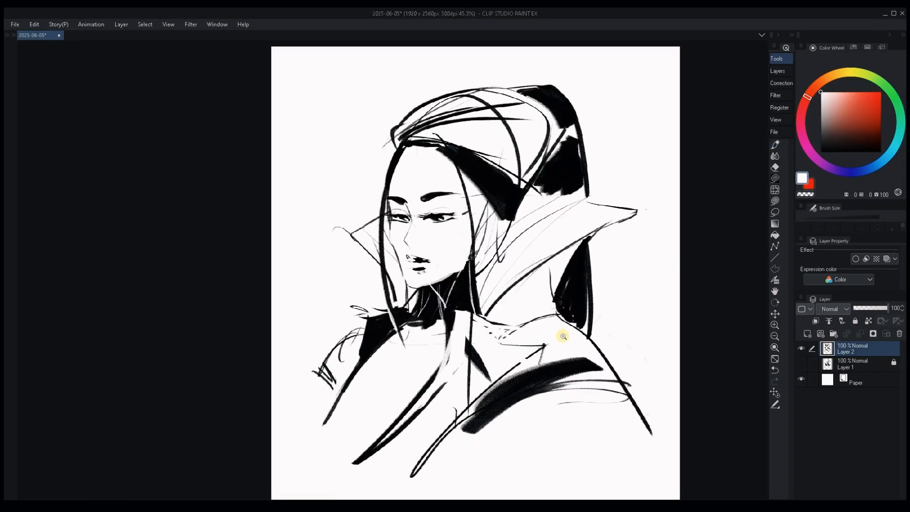
key(e)
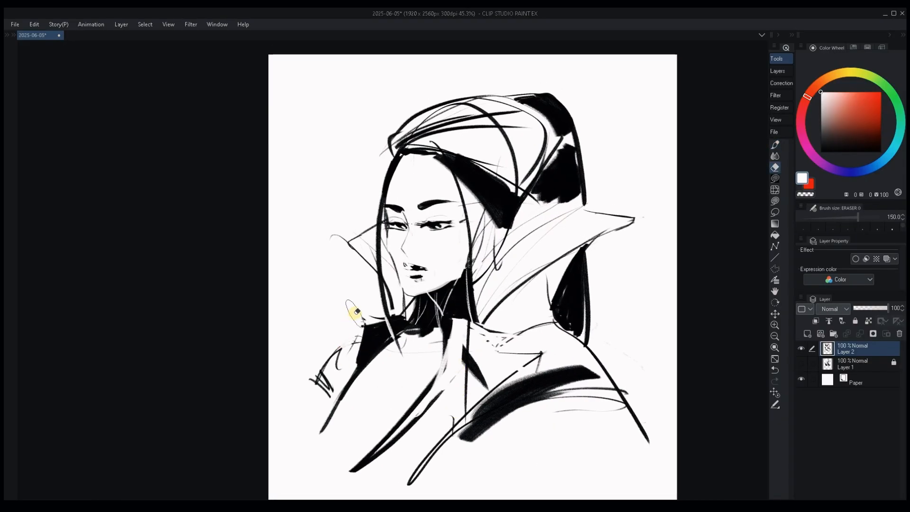
drag(337, 244, 338, 221)
Clean up beside the forehead and erase the sketchy sleeve lines outside the far shoulder
mouse_move(378, 140)
mouse_down()
mouse_move(393, 159)
mouse_move(378, 224)
mouse_up()
key(ctrl+z)
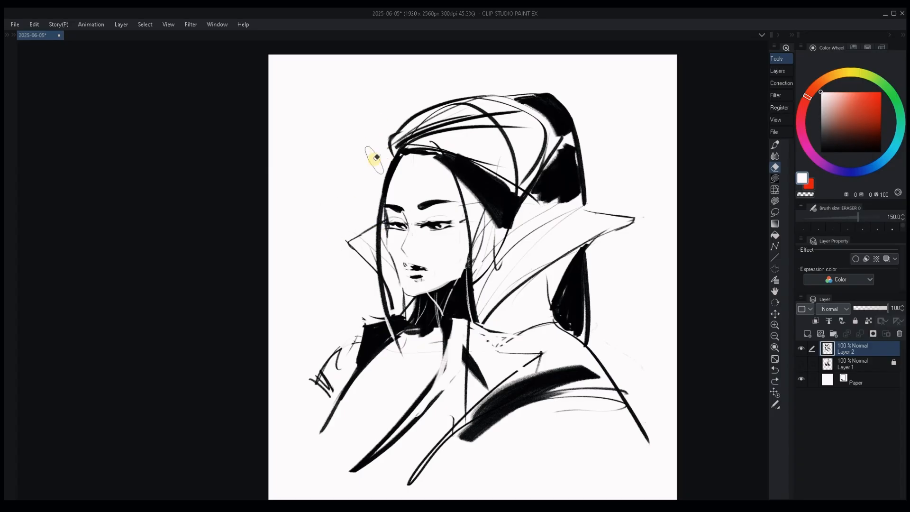
drag(377, 157, 380, 148)
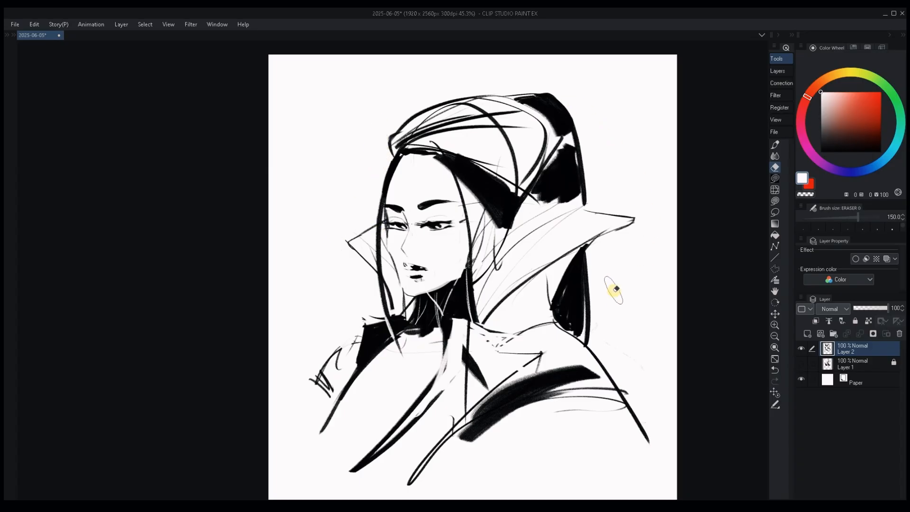
drag(339, 349, 318, 387)
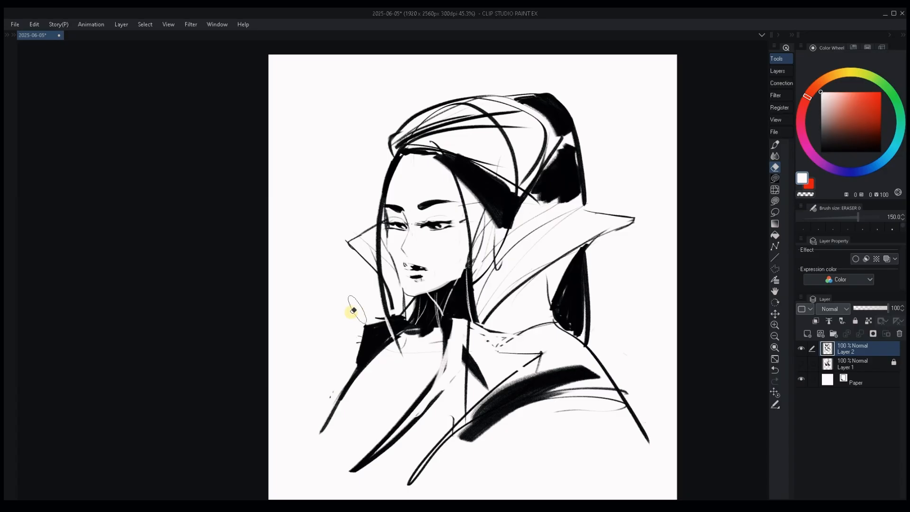
Redraw the outer sleeve line beyond the far shoulder in sampled black, enlarging the brush from 8 to 30 px
key(p)
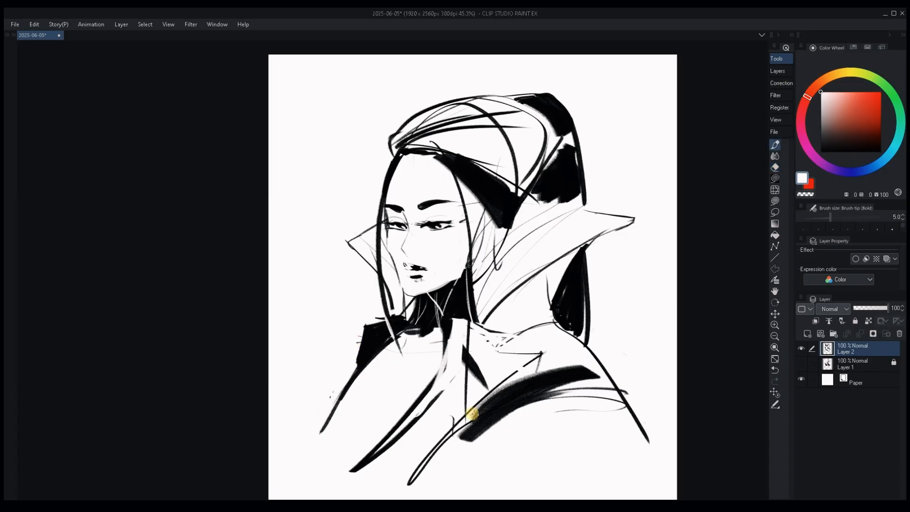
alt+click(461, 305)
key(])
key(])
key(])
drag(359, 351, 317, 407)
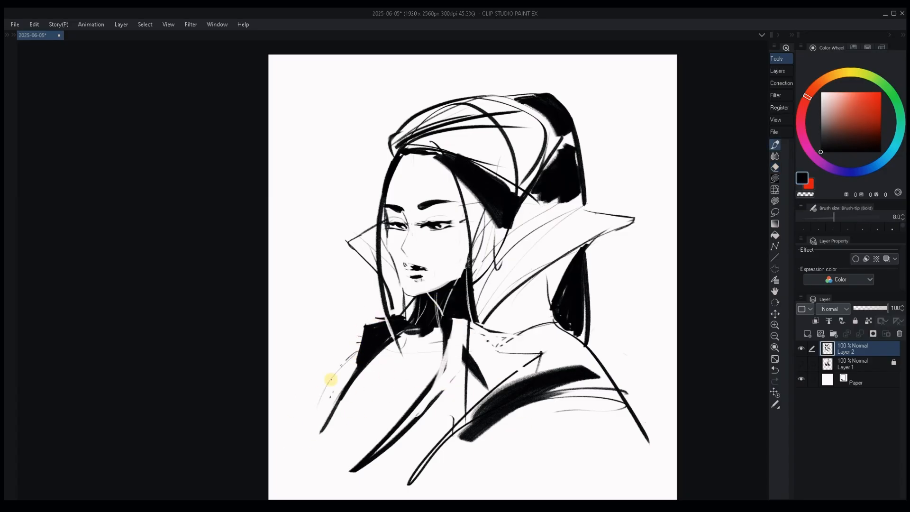
drag(353, 358, 325, 390)
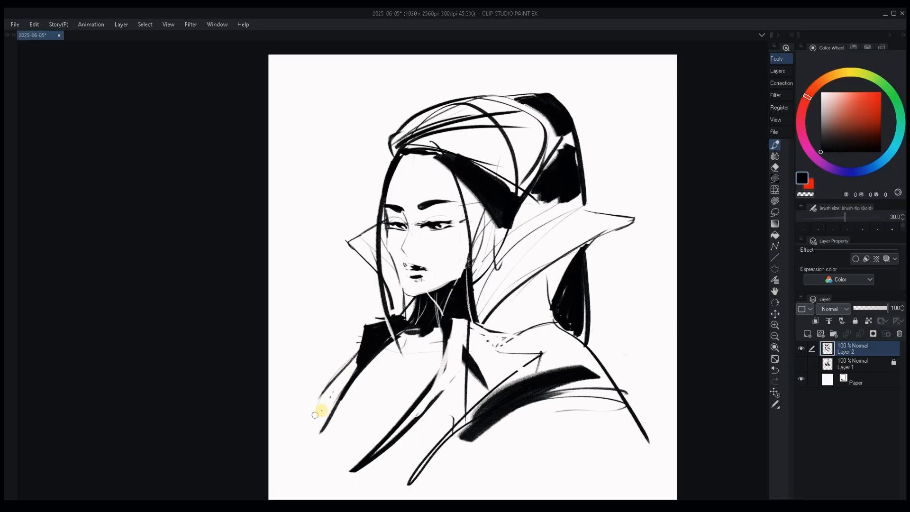
alt+click(335, 362)
alt+click(537, 385)
alt+click(489, 418)
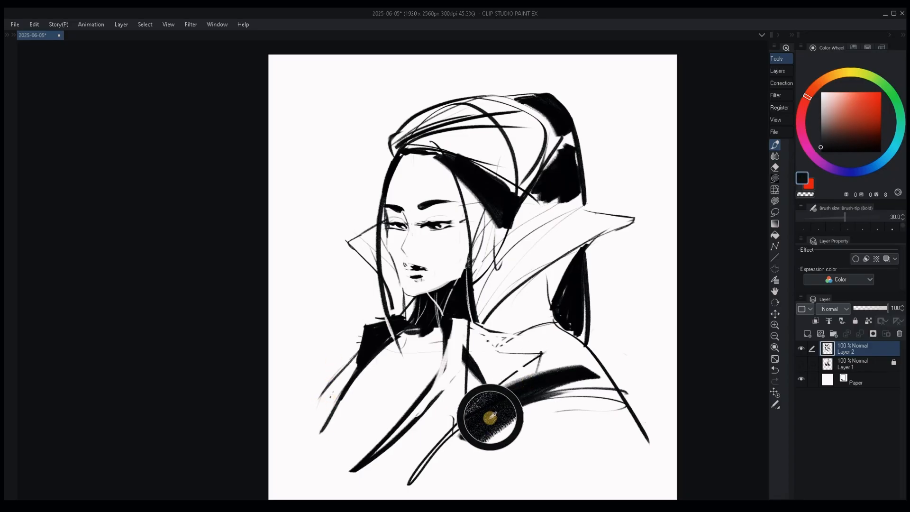
alt+click(564, 375)
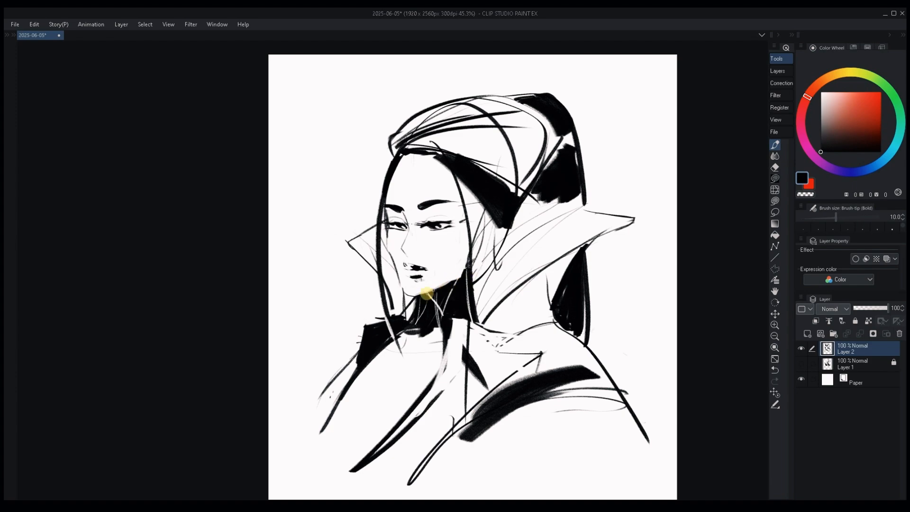
Touch up the near jaw corner and the neck shadow beneath it with sampled black and white strokes
alt+click(449, 276)
key(ctrl+z)
mouse_move(471, 274)
mouse_down()
mouse_move(412, 297)
mouse_move(466, 271)
mouse_up()
key(ctrl+z)
alt+click(458, 272)
alt+click(445, 290)
alt+click(443, 294)
key(bracketright)
key(bracketright)
key(ctrl+z)
Clean up the outer corner of the far eye and the temple edge with sampled 15 px strokes
mouse_move(387, 225)
mouse_down()
mouse_move(395, 263)
mouse_move(386, 237)
mouse_up()
key(ctrl+z)
key(ctrl+z)
key(ctrl+z)
alt+click(391, 213)
alt+click(409, 227)
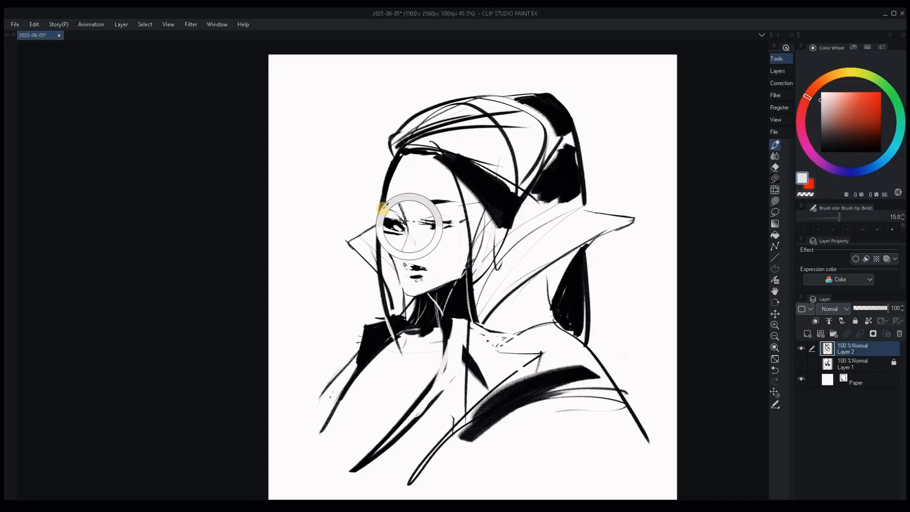
alt+click(387, 211)
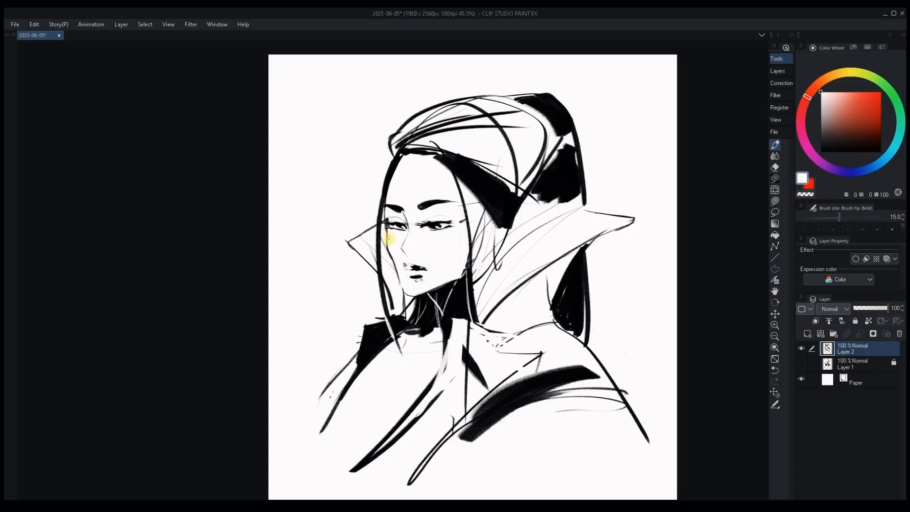
drag(390, 226, 394, 224)
Refine the far eye's upper lid and the inner end of the far eyebrow with sampled black and white strokes
scroll(387, 221, up, 4)
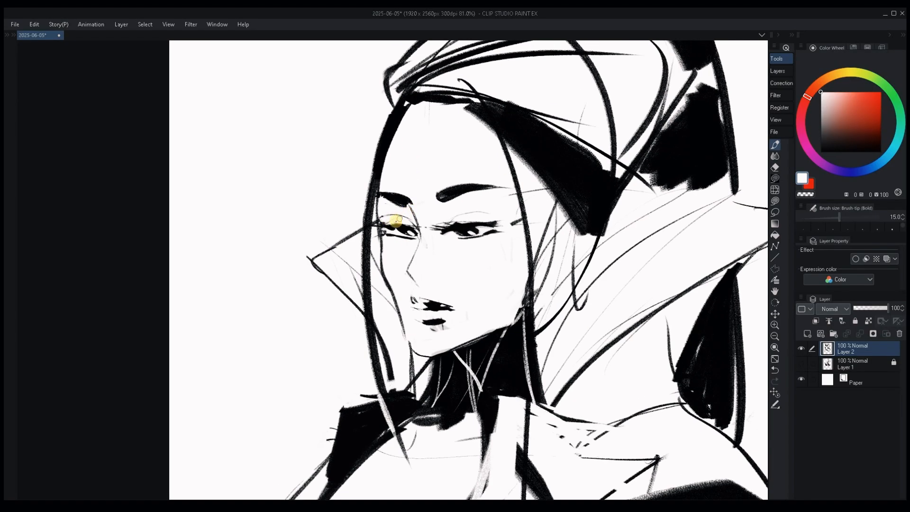
scroll(475, 251, down, 3)
scroll(467, 242, up, 1)
alt+click(436, 253)
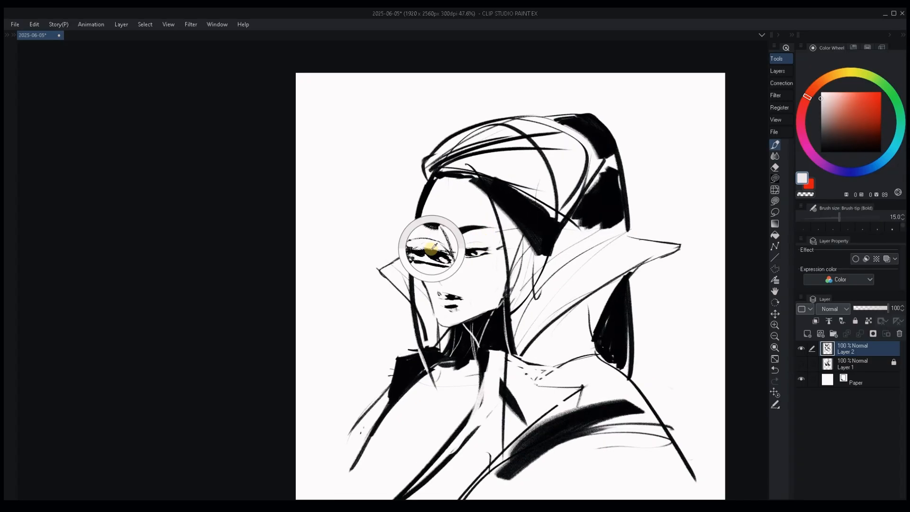
drag(422, 251, 490, 248)
key(ctrl+z)
key(ctrl+z)
key(ctrl+z)
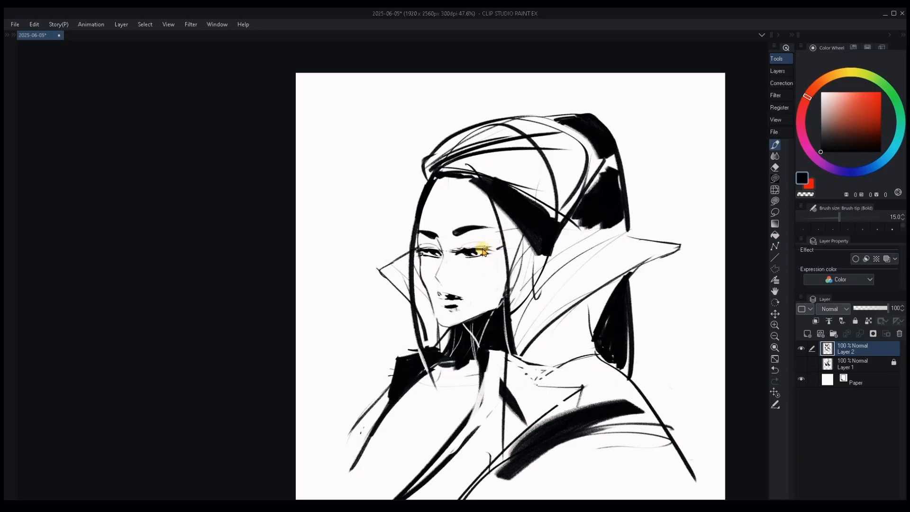
drag(421, 250, 436, 250)
alt+click(434, 234)
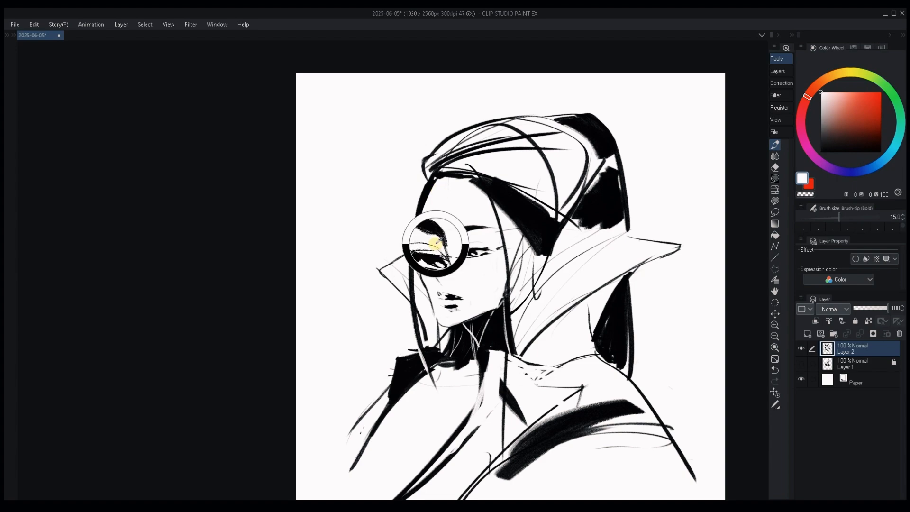
alt+click(441, 237)
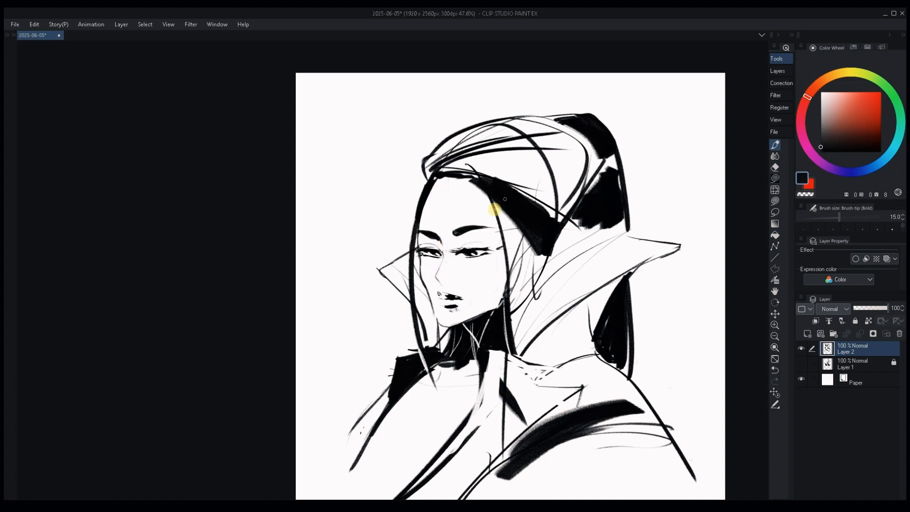
Mirror the canvas, touch up around the eyes with sampled colours and undo the last stroke
drag(539, 270, 538, 328)
drag(526, 368, 523, 329)
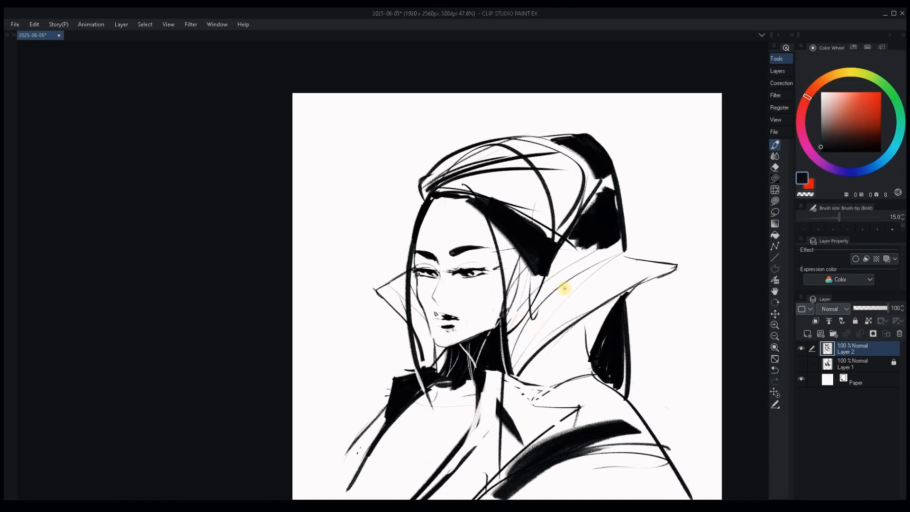
key(h)
drag(406, 323, 505, 370)
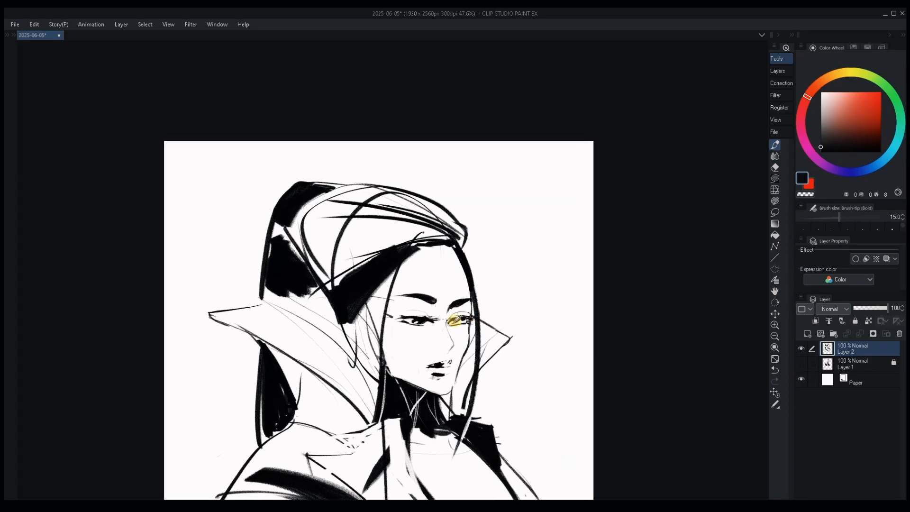
alt+click(457, 321)
alt+click(430, 327)
mouse_move(445, 352)
mouse_down()
mouse_move(524, 394)
mouse_move(544, 357)
mouse_up()
key(ctrl+z)
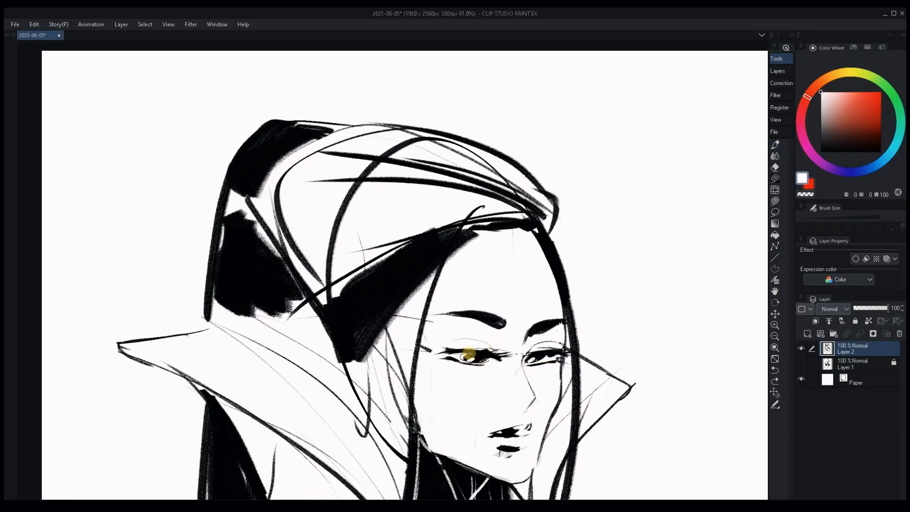
Shift the near eye's selected iris slightly away from the nose with Transform and mirror the canvas back
key(ctrl+t)
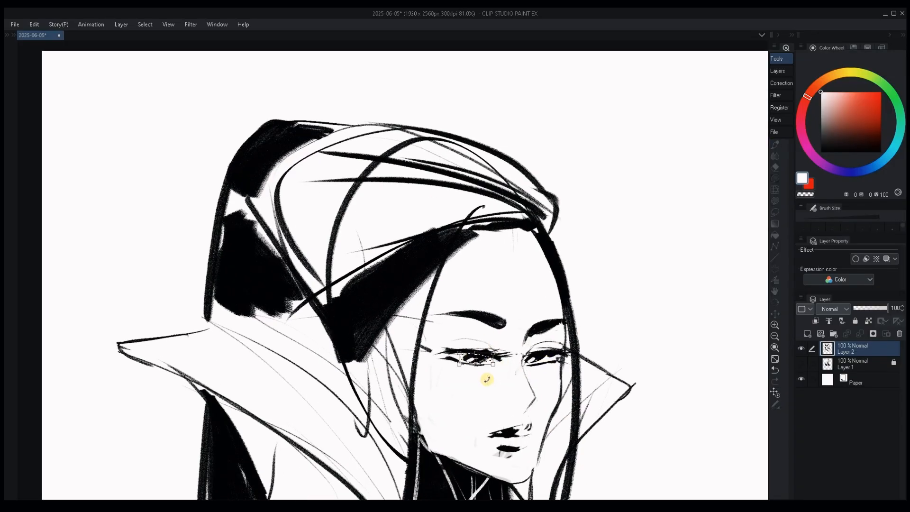
drag(487, 379, 486, 379)
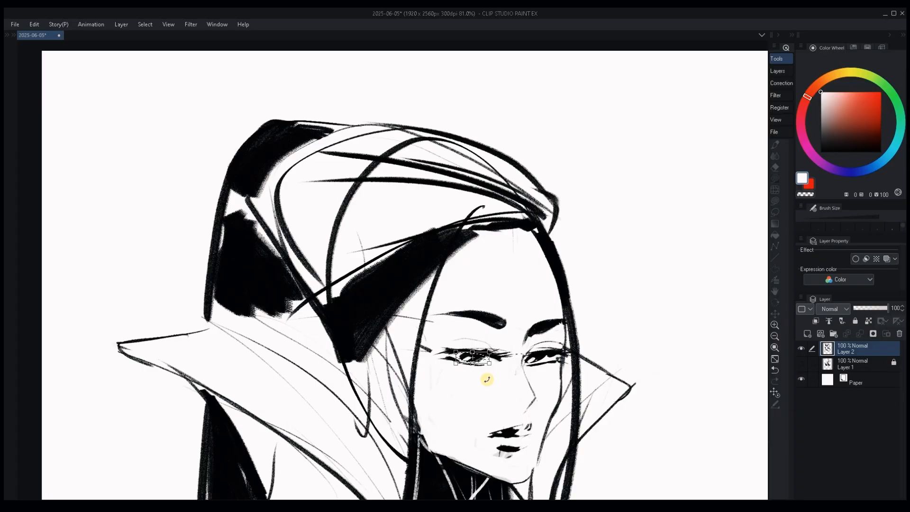
key(Return)
drag(618, 385, 612, 397)
key(h)
drag(411, 396, 631, 305)
drag(474, 403, 481, 398)
drag(479, 400, 520, 394)
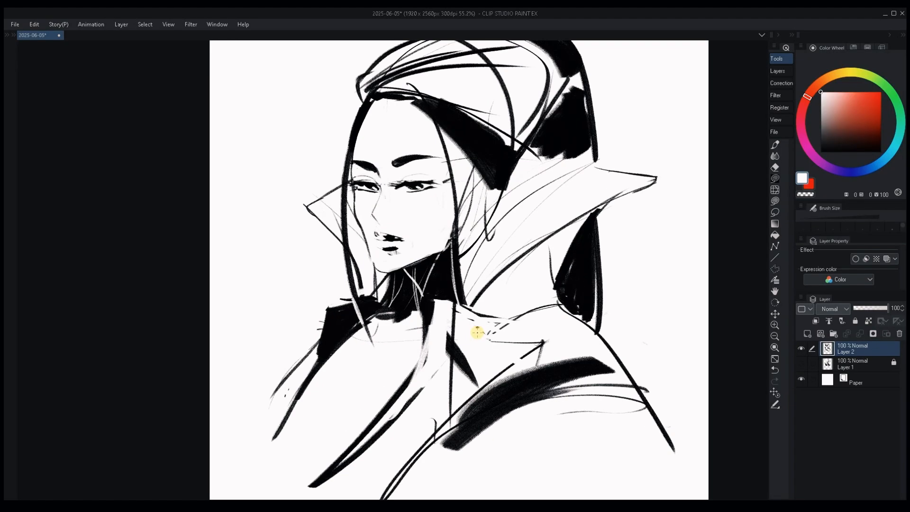
Darken the far eye's iris in sampled black with an 8 px brush
drag(391, 189, 457, 190)
alt+click(357, 186)
key(bracketleft)
key(bracketleft)
key(bracketleft)
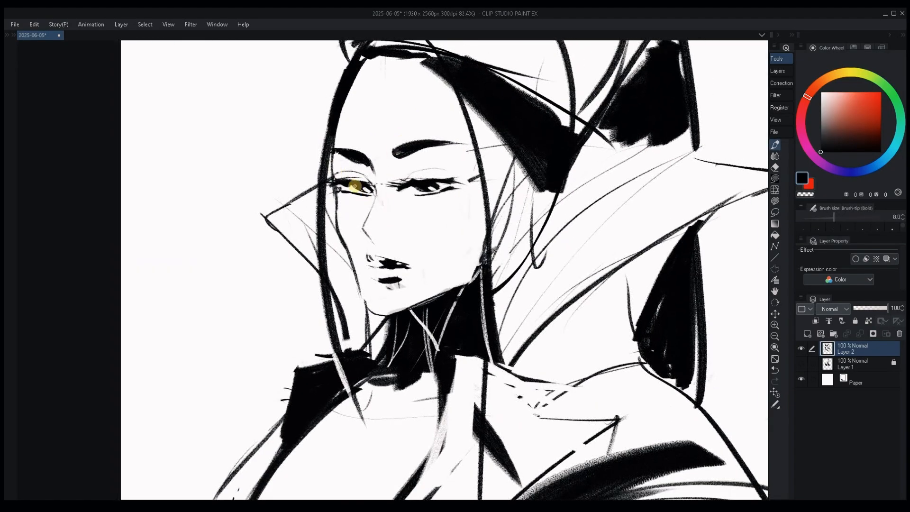
drag(356, 186, 365, 189)
Undo the last stroke at the mouth and redraw the lips in black with a 15 px brush
drag(523, 284, 535, 277)
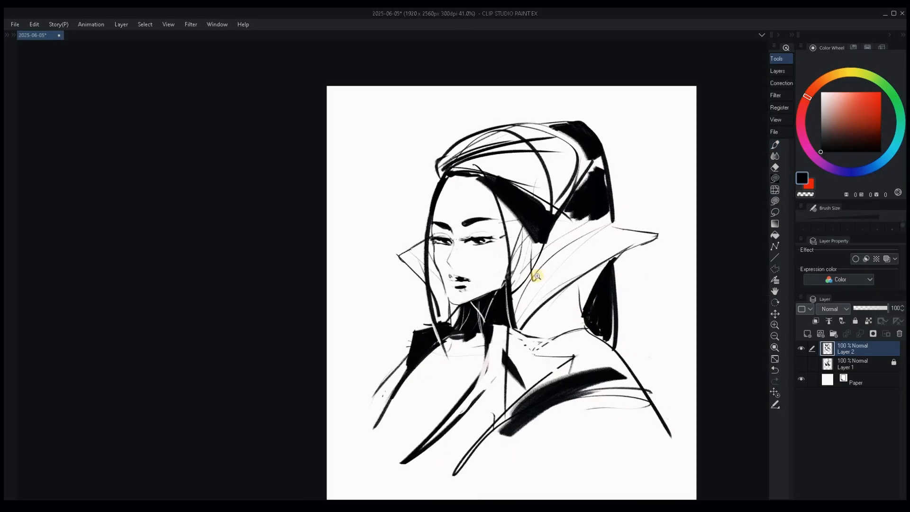
drag(587, 352, 611, 355)
mouse_move(514, 382)
mouse_down()
mouse_move(501, 357)
mouse_move(514, 382)
mouse_up()
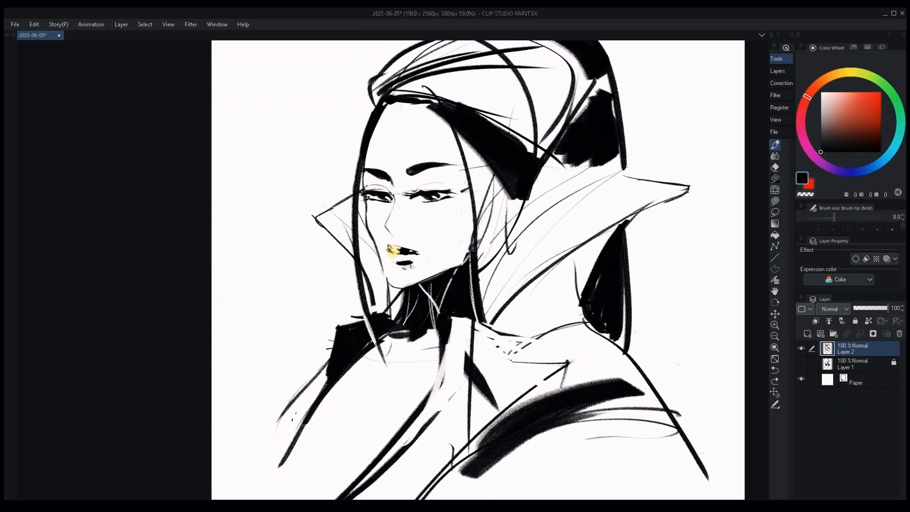
key(ctrl+z)
key(])
key(])
key(])
drag(392, 261, 404, 262)
drag(388, 247, 404, 253)
Erase the stray marks beside the near eye's outer corner, reducing the eraser from 120 px
mouse_move(500, 215)
mouse_down()
mouse_move(484, 196)
mouse_move(489, 269)
mouse_up()
key(e)
key([)
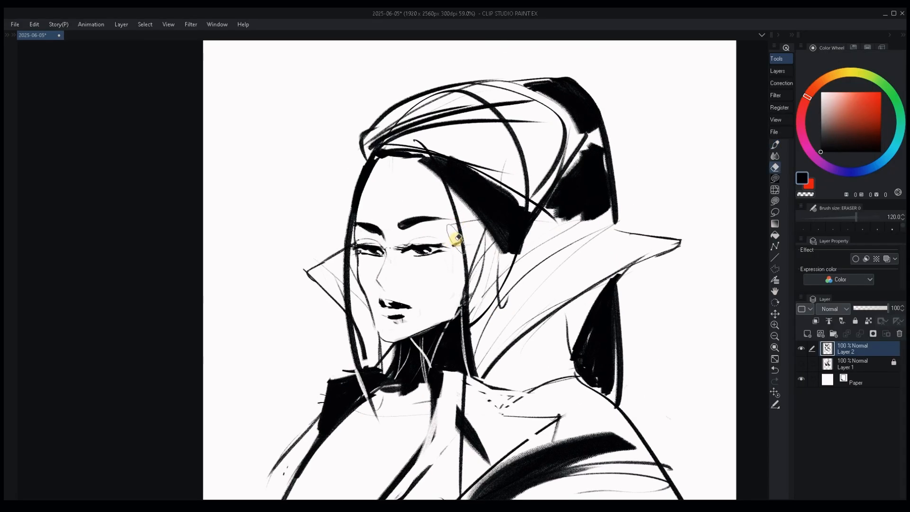
key([)
key([)
key([)
key([)
key([)
key(p)
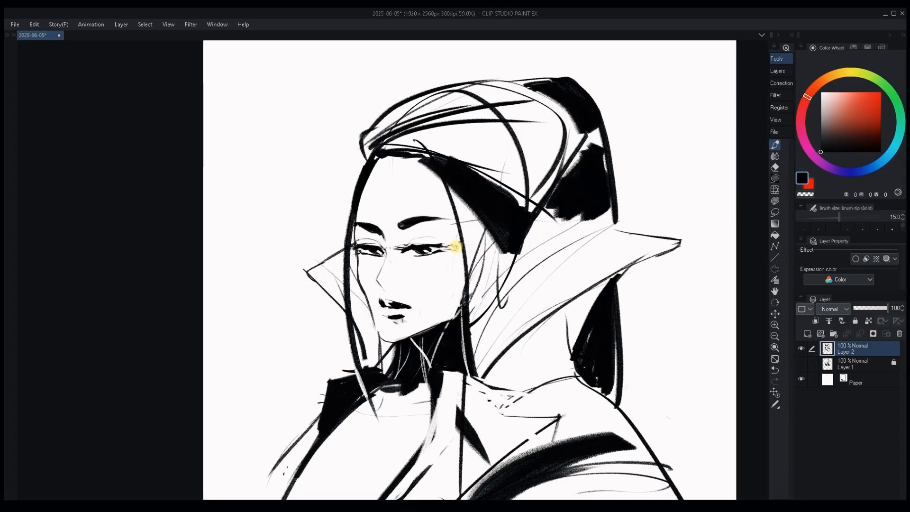
Reshape the inner ends of both eyebrows with alternating sampled black and white strokes
alt+click(378, 236)
mouse_move(381, 236)
mouse_down()
mouse_move(371, 229)
mouse_move(379, 233)
mouse_up()
alt+click(370, 228)
alt+click(366, 235)
drag(467, 308, 511, 305)
alt+click(419, 226)
mouse_move(412, 226)
mouse_down()
mouse_move(422, 230)
mouse_move(421, 182)
mouse_up()
alt+click(397, 218)
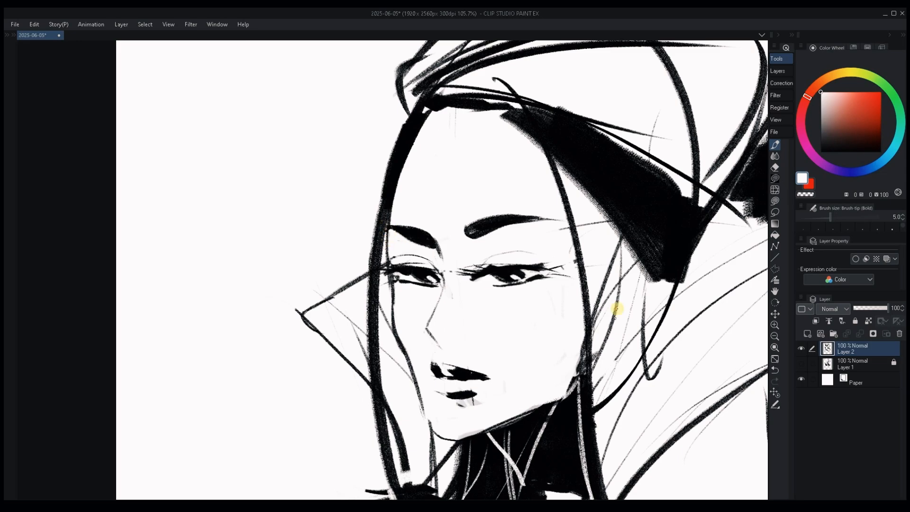
Reposition the lassoed near eyebrow slightly with Transform, apply it and clear the selection
mouse_move(638, 337)
mouse_down()
mouse_move(594, 315)
mouse_move(660, 322)
mouse_move(631, 323)
mouse_up()
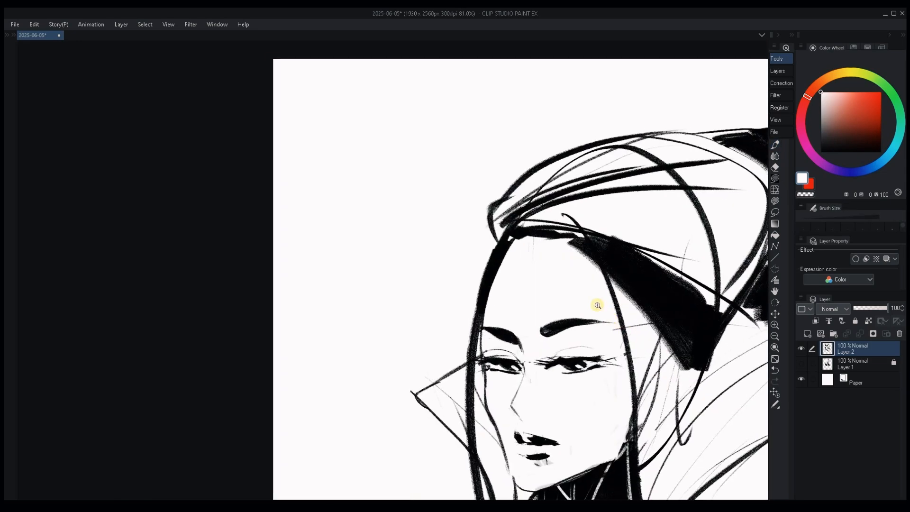
mouse_move(556, 341)
mouse_down()
mouse_move(524, 337)
mouse_move(618, 325)
mouse_move(553, 338)
mouse_move(472, 225)
mouse_up()
key(ctrl+t)
drag(524, 204, 525, 200)
drag(479, 220, 483, 221)
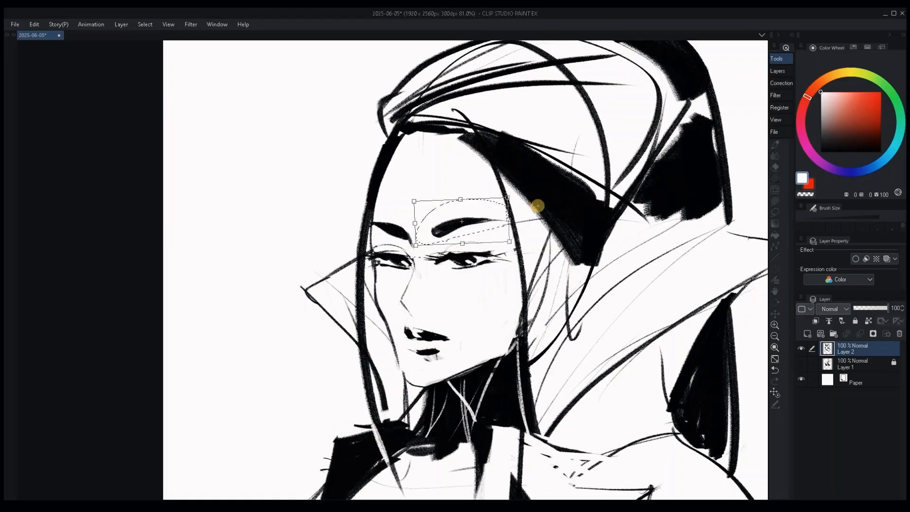
key(Return)
key(ctrl+d)
Mirror the canvas and try filling the side hair beside the near temple in black with a 50 px brush
mouse_move(604, 341)
mouse_down()
mouse_move(570, 344)
mouse_move(601, 329)
mouse_up()
key(h)
drag(384, 363, 630, 350)
key(p)
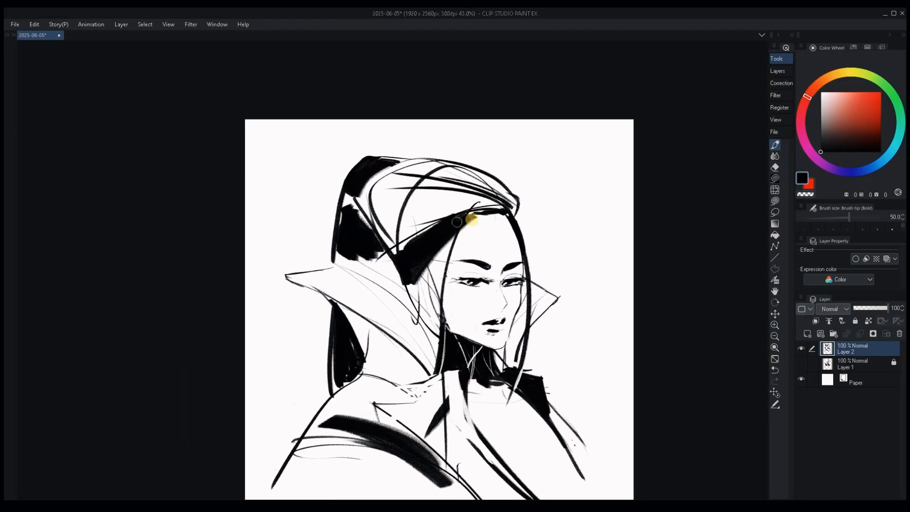
key(ctrl+z)
drag(420, 281, 495, 217)
key(ctrl+z)
key(bracketleft)
key(h)
Fill the side hair between the face-framing strand and the swept-back hair with solid black
drag(455, 271, 527, 287)
key(bracketright)
mouse_move(415, 263)
mouse_down()
mouse_move(420, 304)
mouse_move(428, 298)
mouse_up()
Carve the near ear's shape out of the black side hair in sampled white with a 12 to 17 px brush
key(bracketleft)
key(bracketleft)
key(bracketleft)
key(bracketleft)
key(bracketleft)
key(bracketleft)
key(bracketleft)
key(bracketleft)
key(bracketleft)
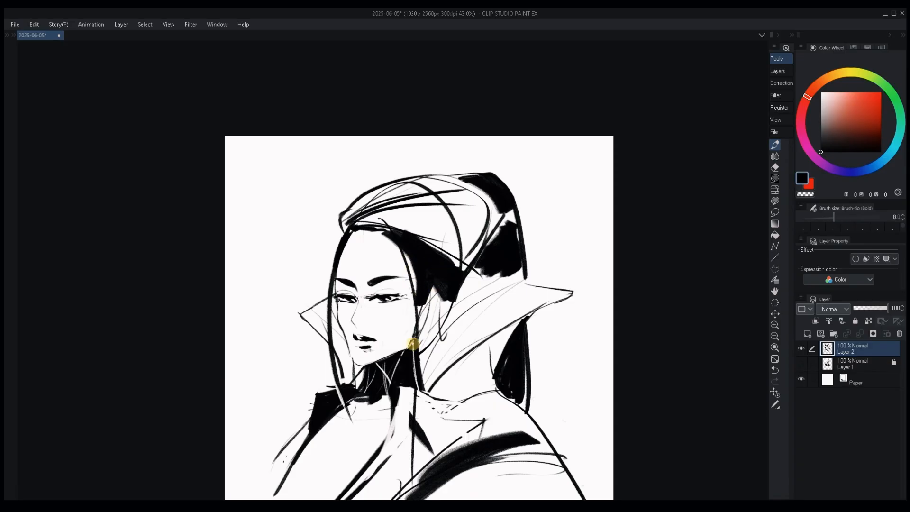
key(bracketright)
alt+click(434, 290)
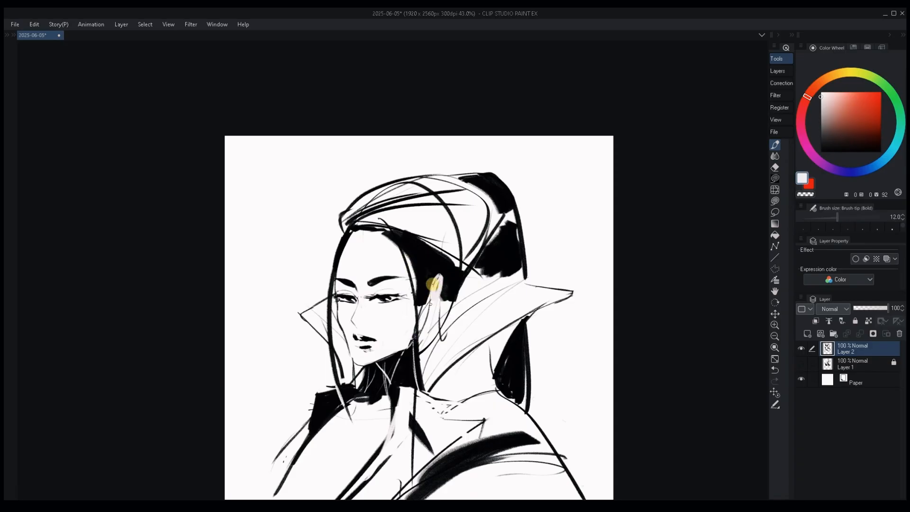
alt+click(474, 284)
alt+click(472, 288)
mouse_move(427, 305)
mouse_down()
mouse_move(440, 281)
mouse_move(469, 283)
mouse_move(433, 288)
mouse_up()
key(bracketright)
key(bracketright)
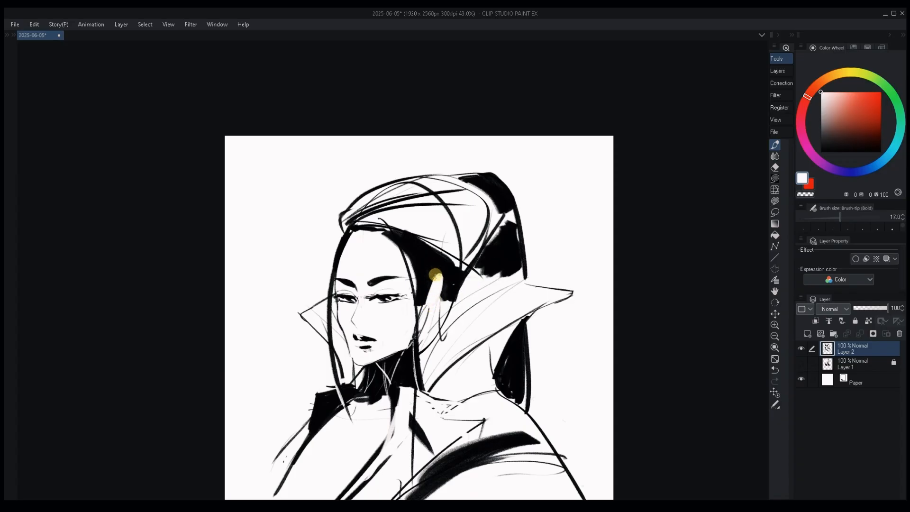
Define the ear's edges and inner shadow with sampled black and white strokes, reducing the brush from 25 px
alt+click(424, 304)
key(bracketright)
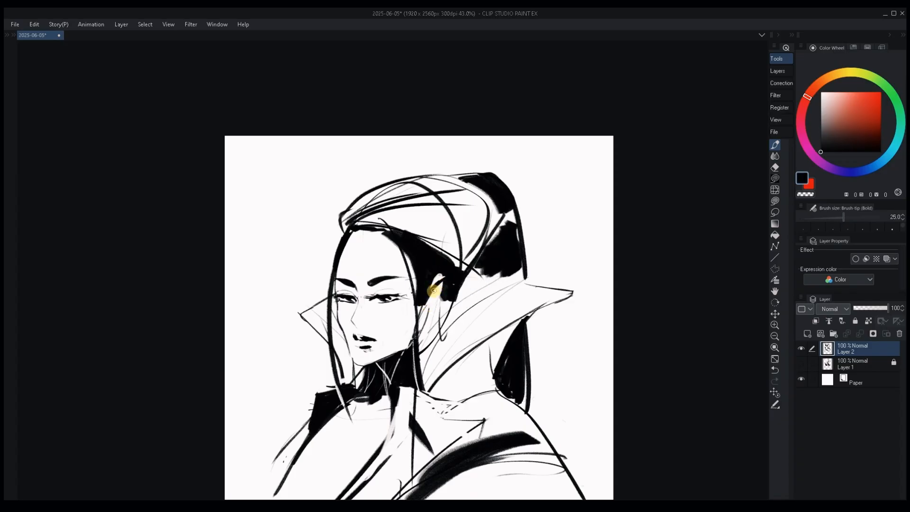
key(bracketleft)
key(bracketleft)
key(bracketleft)
key(bracketleft)
key(bracketleft)
alt+click(431, 313)
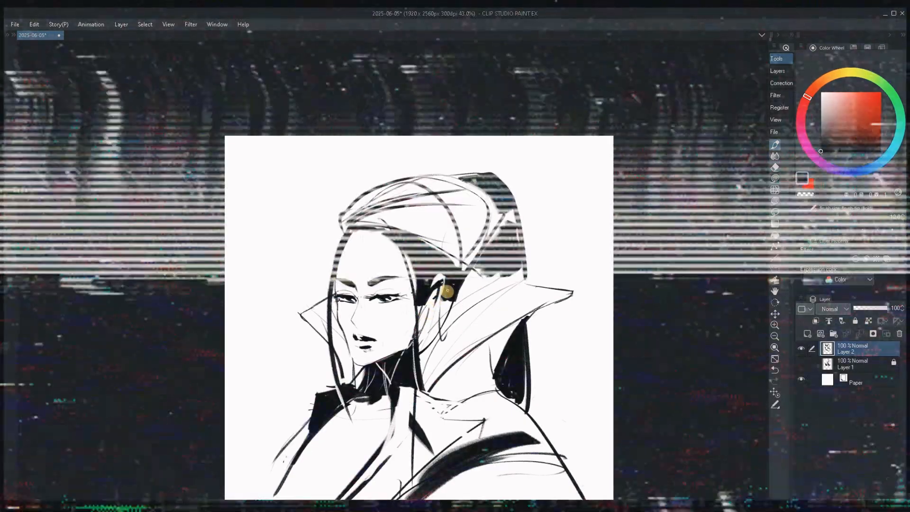
alt+click(417, 302)
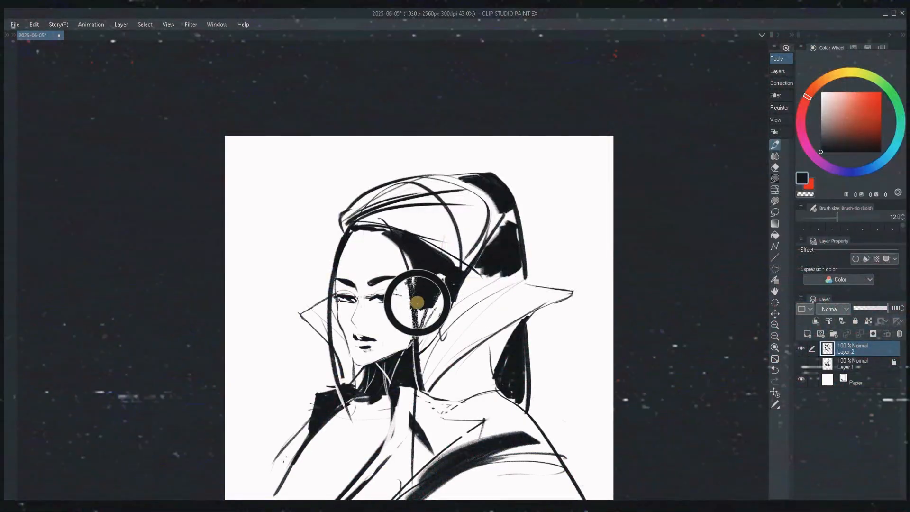